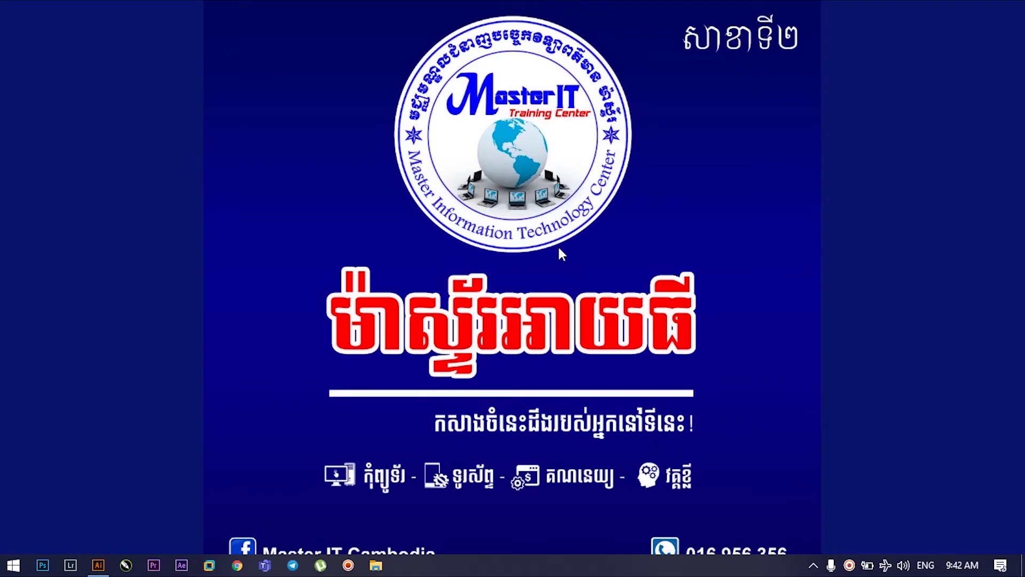
- Bring the finished Sunburst Background.ai document to the front
{"action": "left_click", "coordinate": [99, 564]}
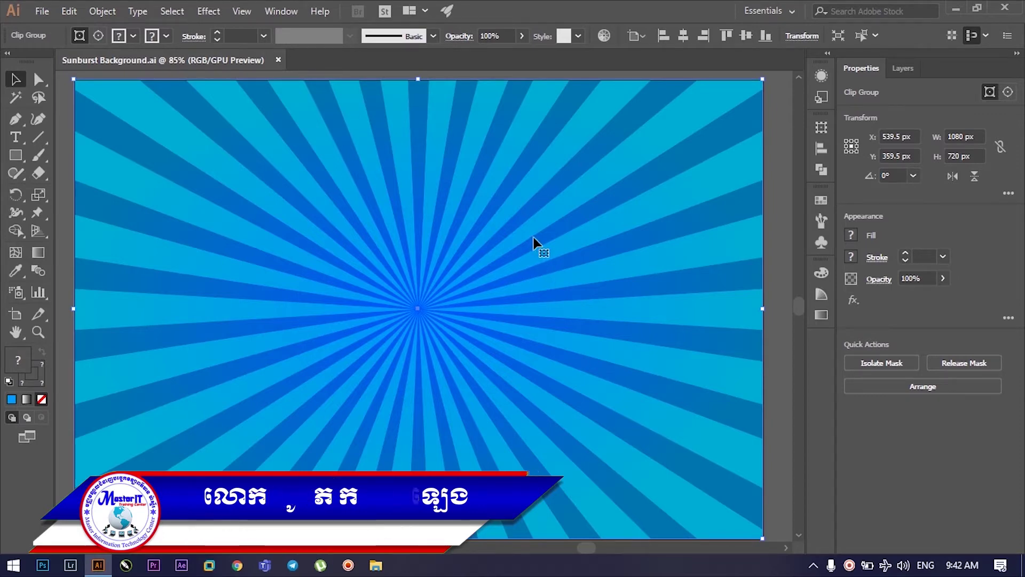
{"action": "left_click", "coordinate": [603, 37]}
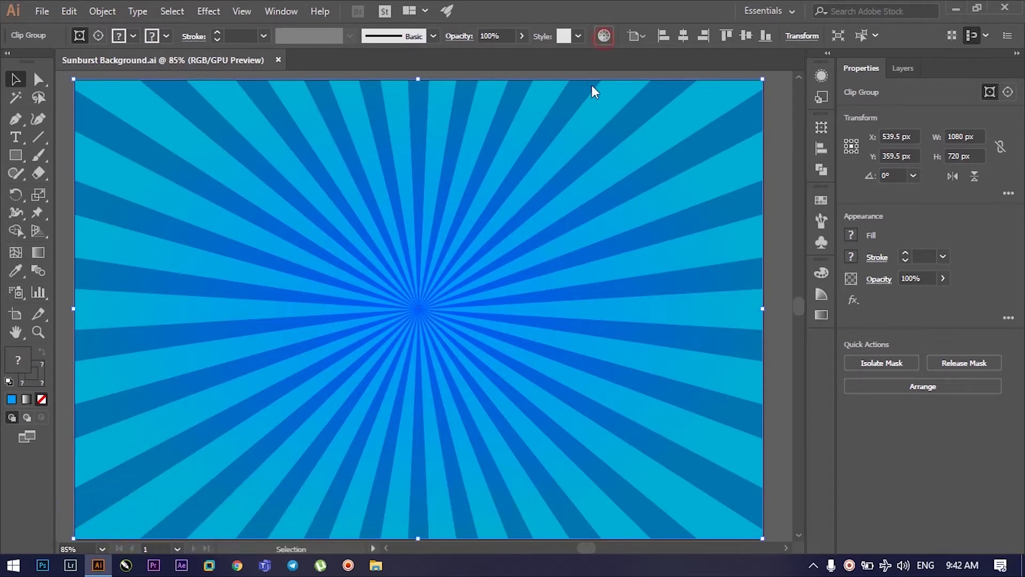
{"action": "left_click", "coordinate": [630, 124]}
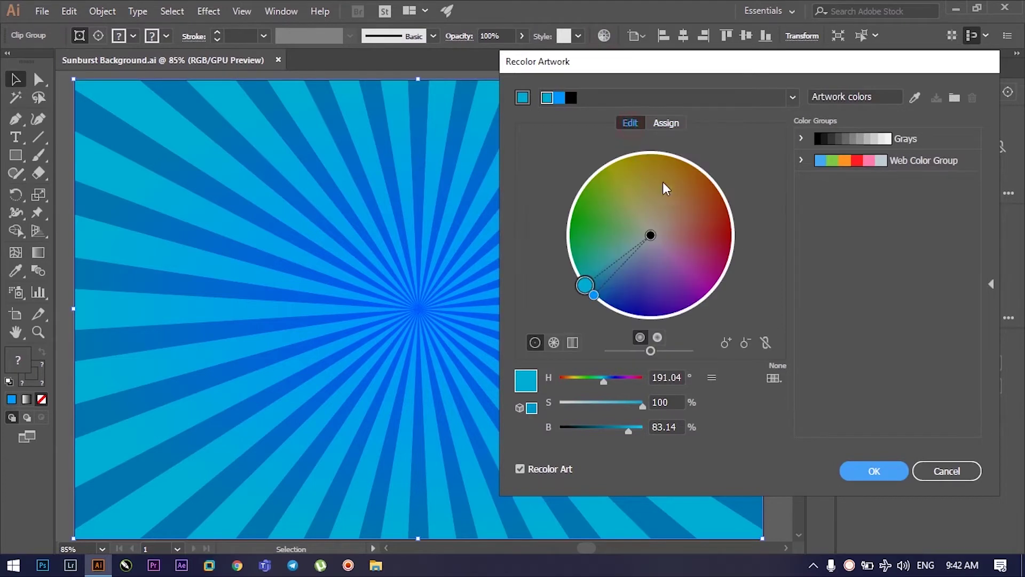
{"action": "left_click", "coordinate": [765, 342]}
{"action": "left_click_drag", "start_coordinate": [586, 285], "coordinate": [610, 206]}
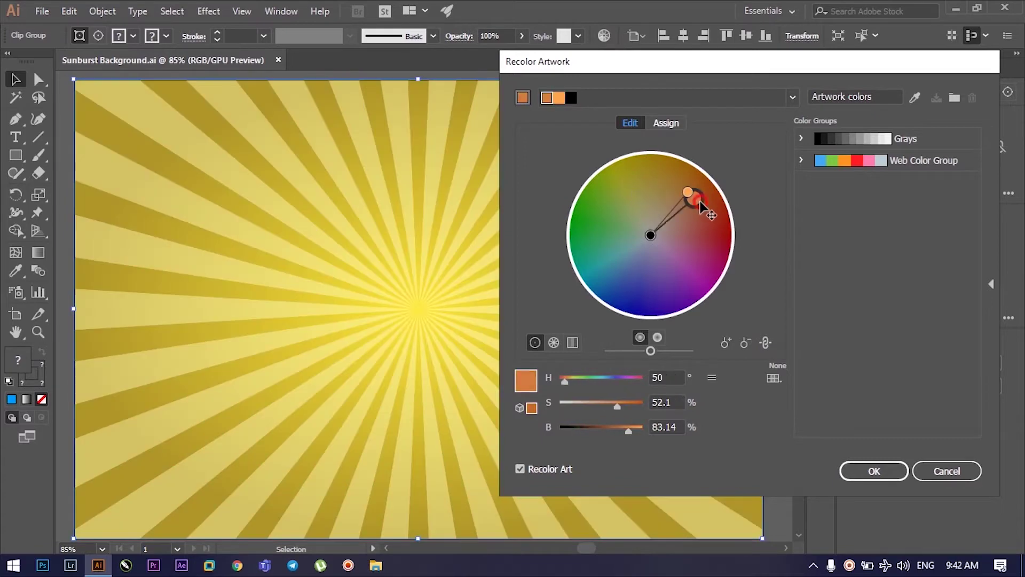
{"action": "mouse_move", "coordinate": [610, 206]}
{"action": "left_mouse_down"}
{"action": "mouse_move", "coordinate": [707, 211]}
{"action": "mouse_move", "coordinate": [696, 259]}
{"action": "left_mouse_up"}
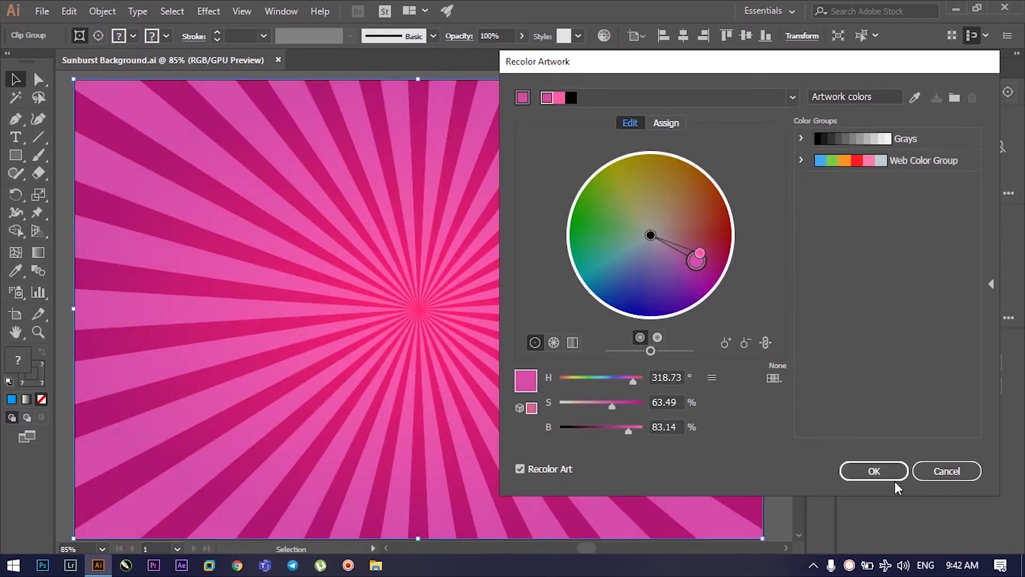
{"action": "left_click", "coordinate": [960, 475]}
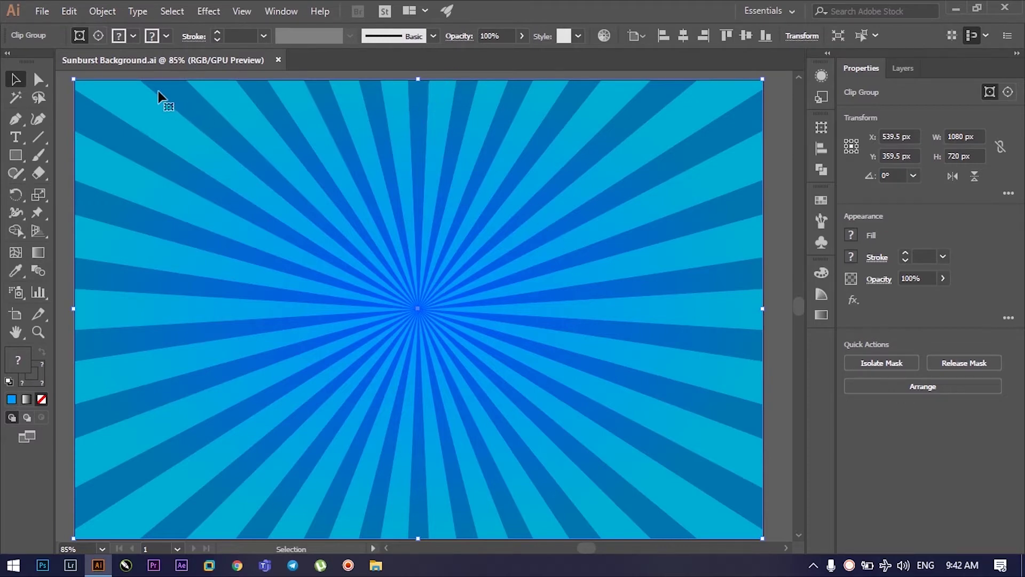
- Create a new 1080×720 px document named 'Sunburst Demo'
{"action": "left_click", "coordinate": [46, 12]}
{"action": "left_click", "coordinate": [120, 53]}
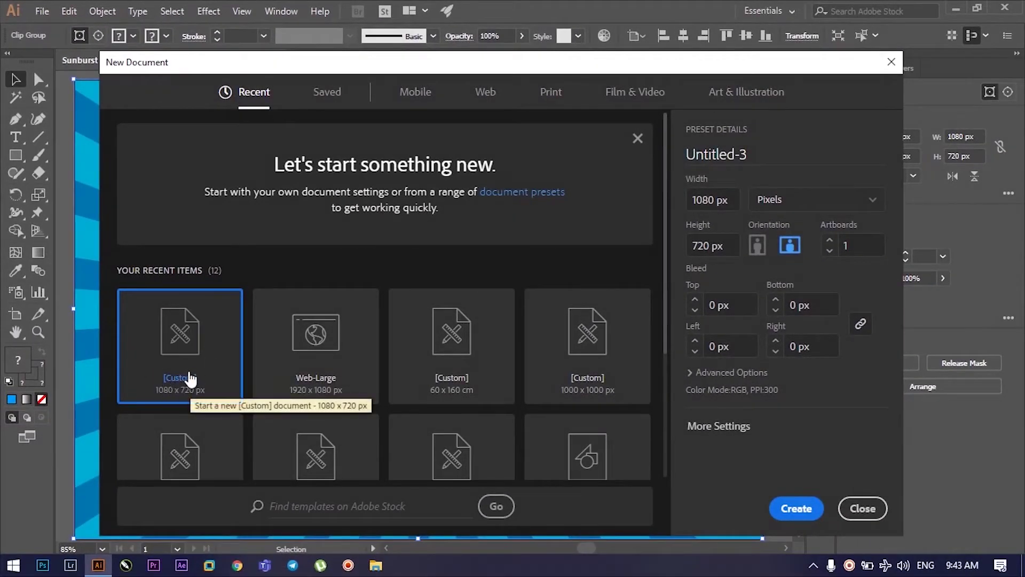
{"action": "double_click", "coordinate": [790, 155]}
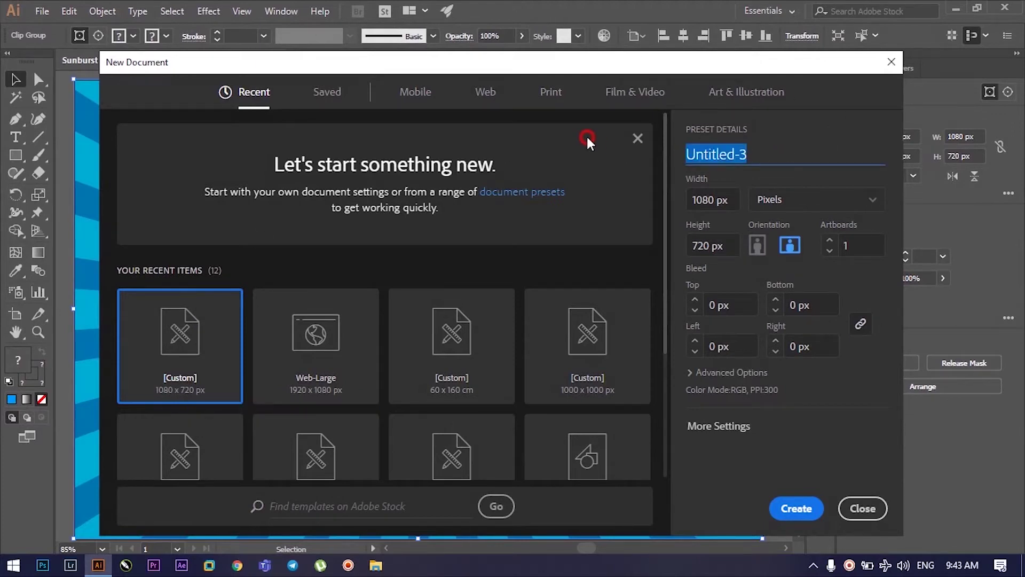
{"action": "key", "text": "BackSpace"}
{"action": "type", "text": "Sunburs"}
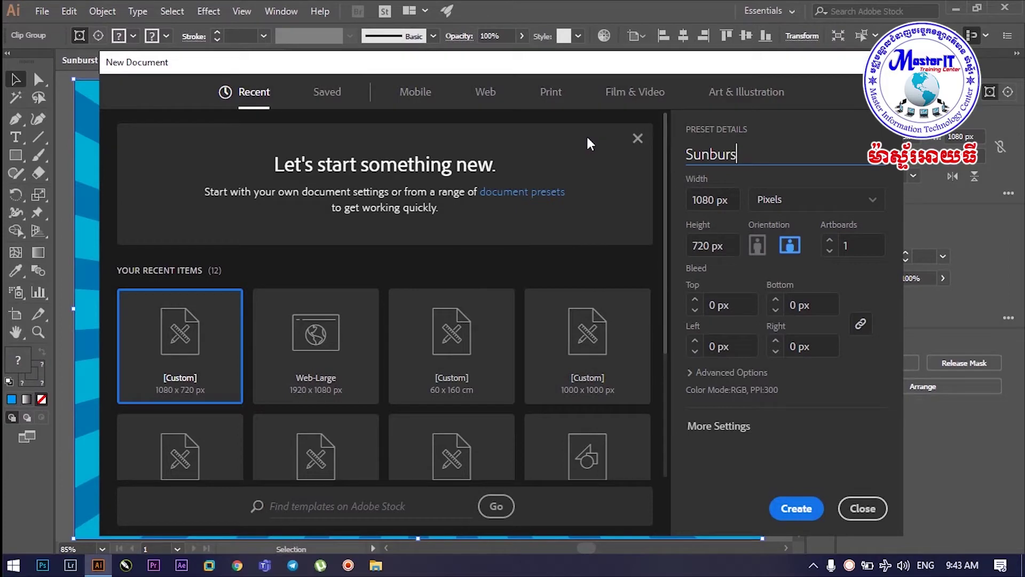
{"action": "type", "text": "t "}
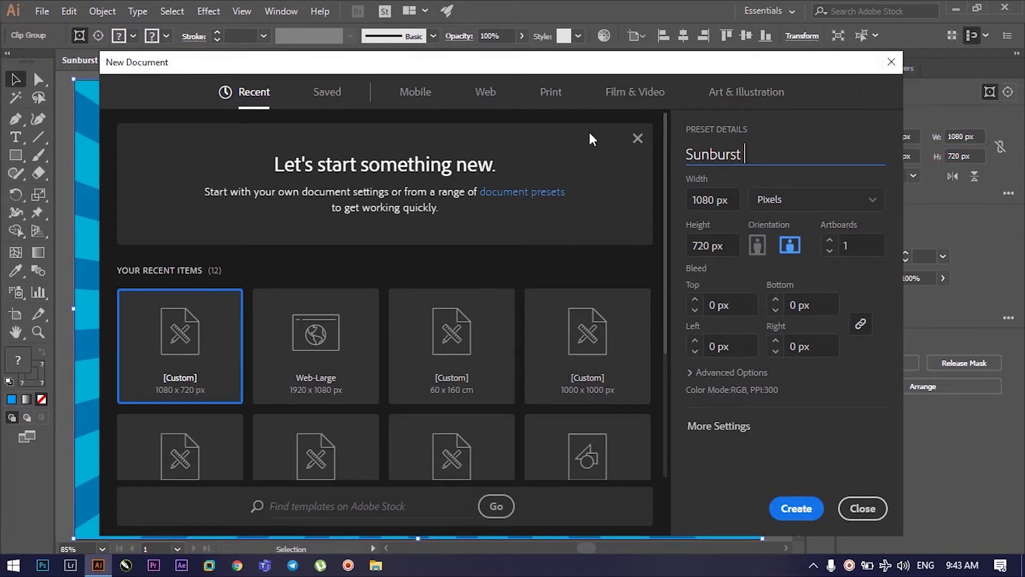
{"action": "type", "text": "Demo"}
{"action": "left_click", "coordinate": [786, 498]}
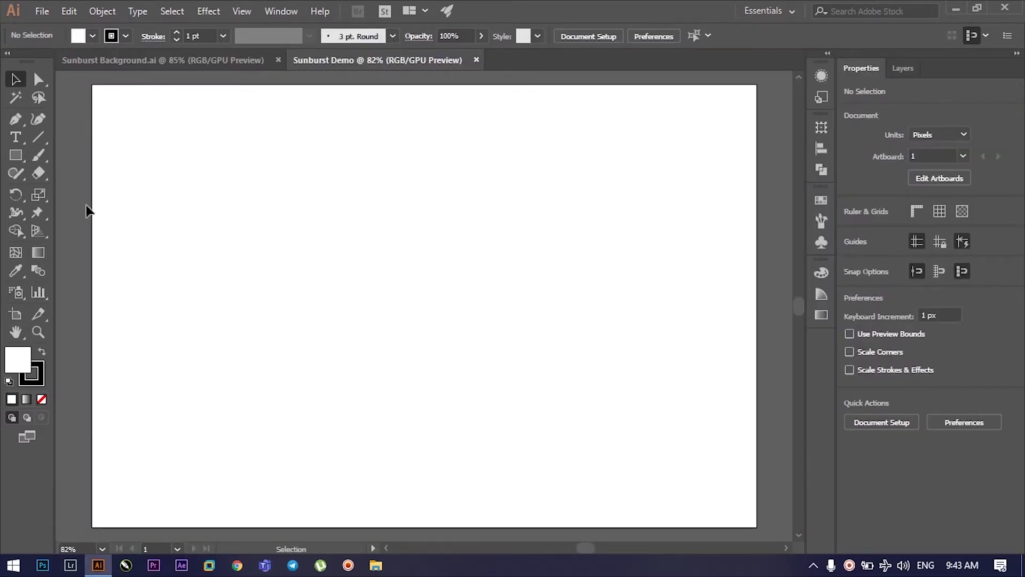
{"action": "left_click", "coordinate": [16, 155]}
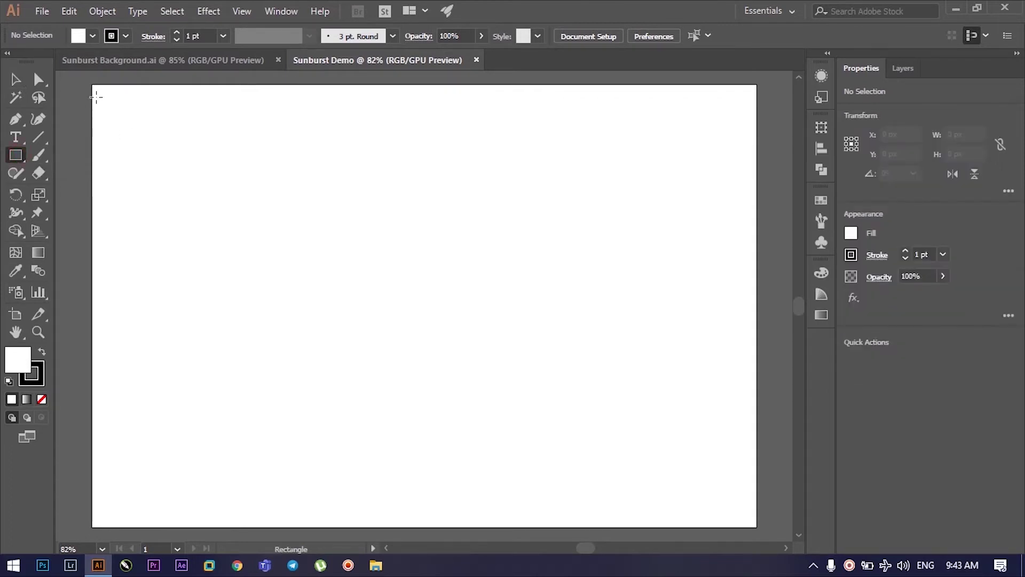
- Draw a rectangle spanning the whole 1080×720 px artboard, undoing a small first attempt
{"action": "left_click_drag", "start_coordinate": [92, 89], "coordinate": [144, 120]}
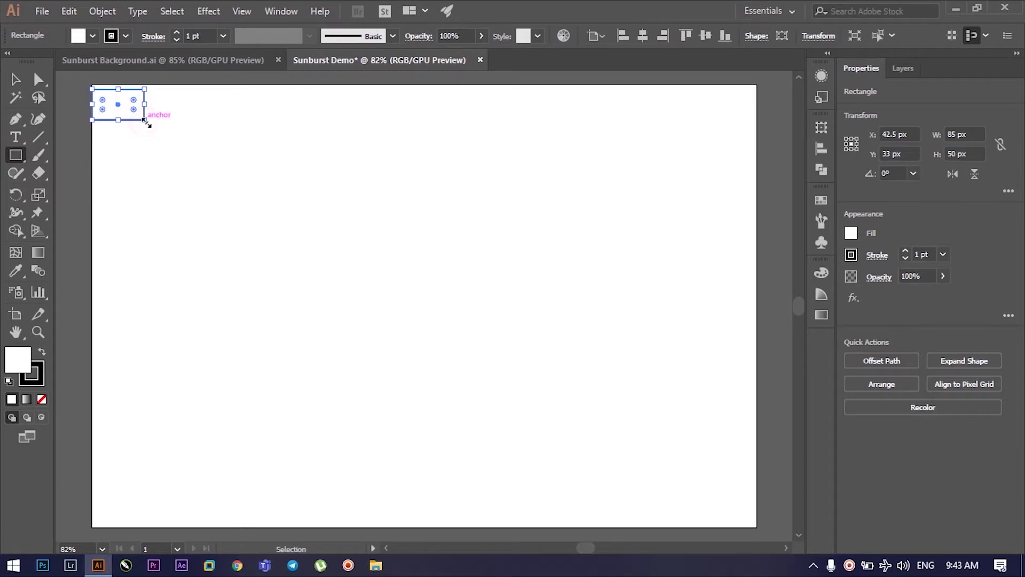
{"action": "key", "text": "ctrl+z"}
{"action": "left_click_drag", "start_coordinate": [92, 84], "coordinate": [745, 521]}
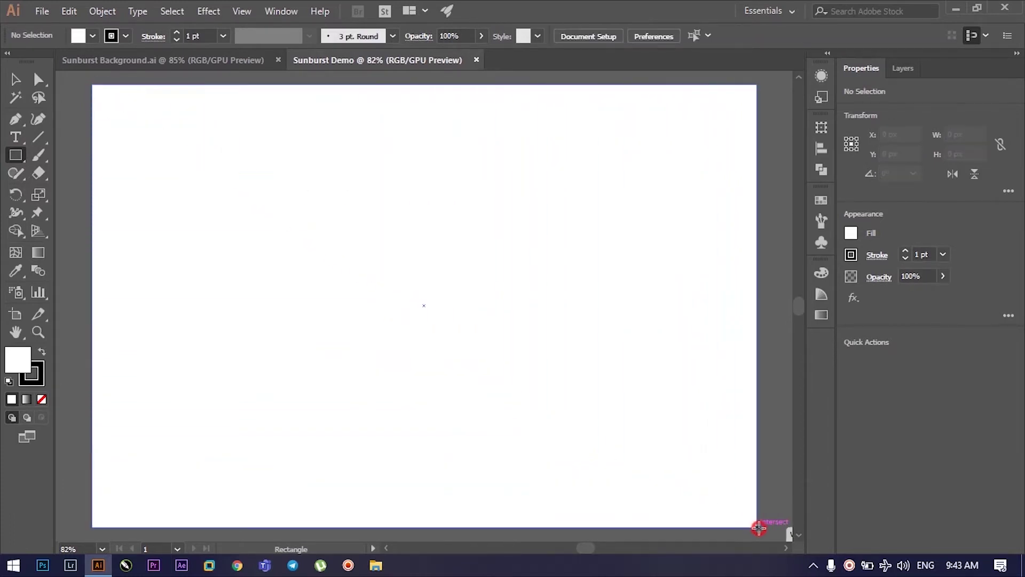
{"action": "left_click_drag", "start_coordinate": [745, 522], "coordinate": [757, 526]}
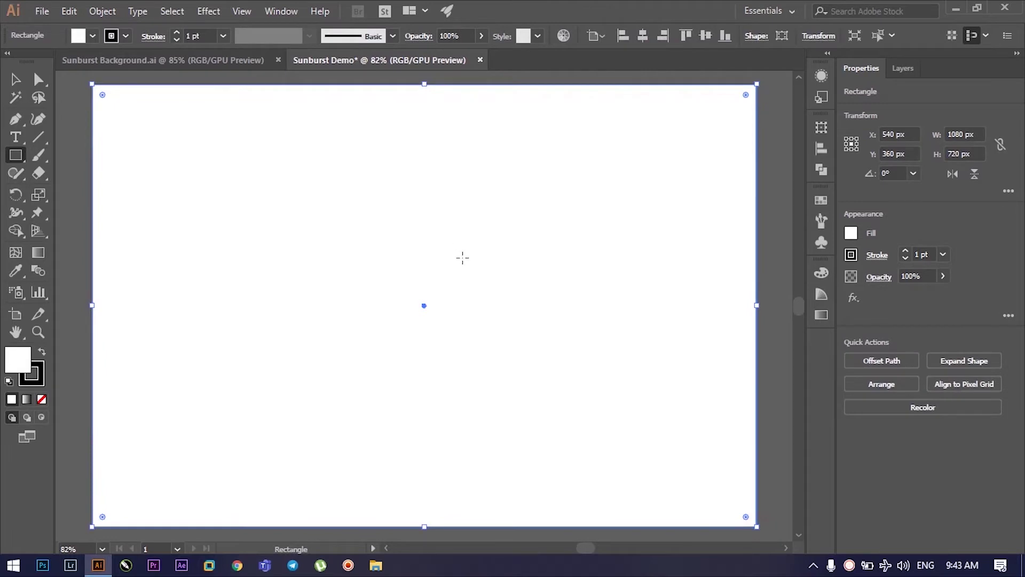
{"action": "key", "text": "v"}
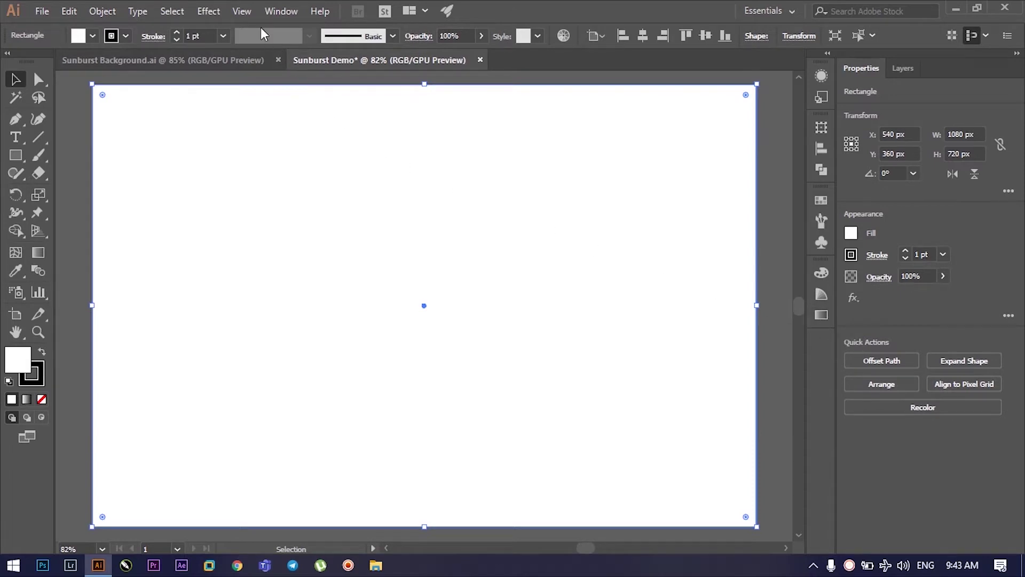
- Set the artboard rectangle's gradient type to Radial in the Gradient panel
{"action": "left_click", "coordinate": [281, 12]}
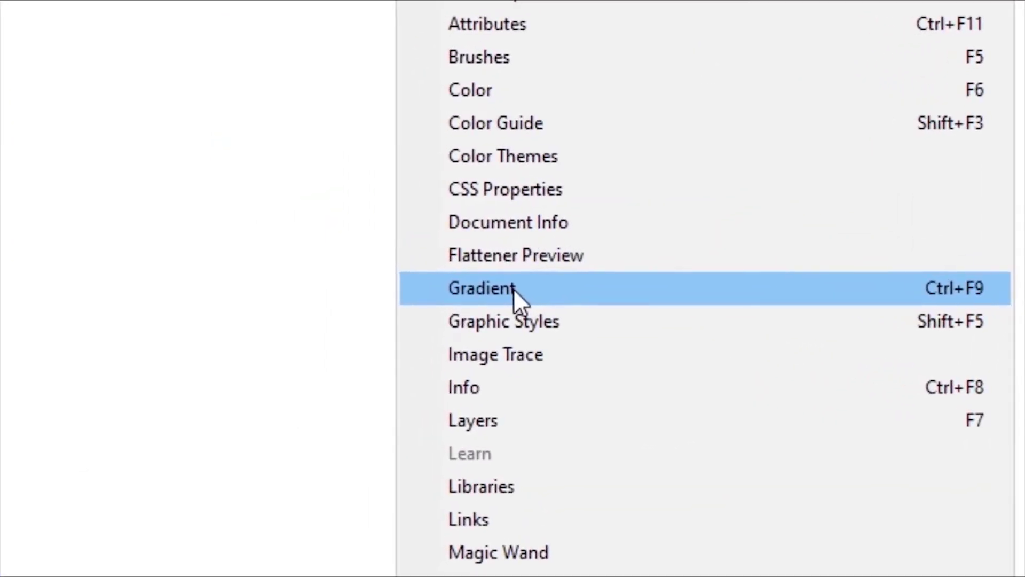
{"action": "left_click", "coordinate": [364, 240]}
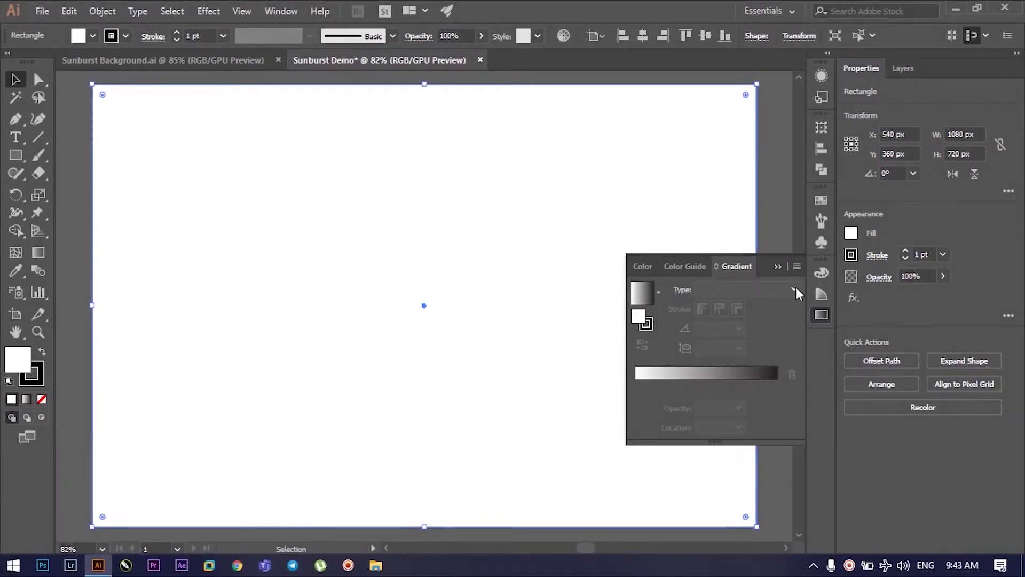
{"action": "left_click", "coordinate": [795, 292]}
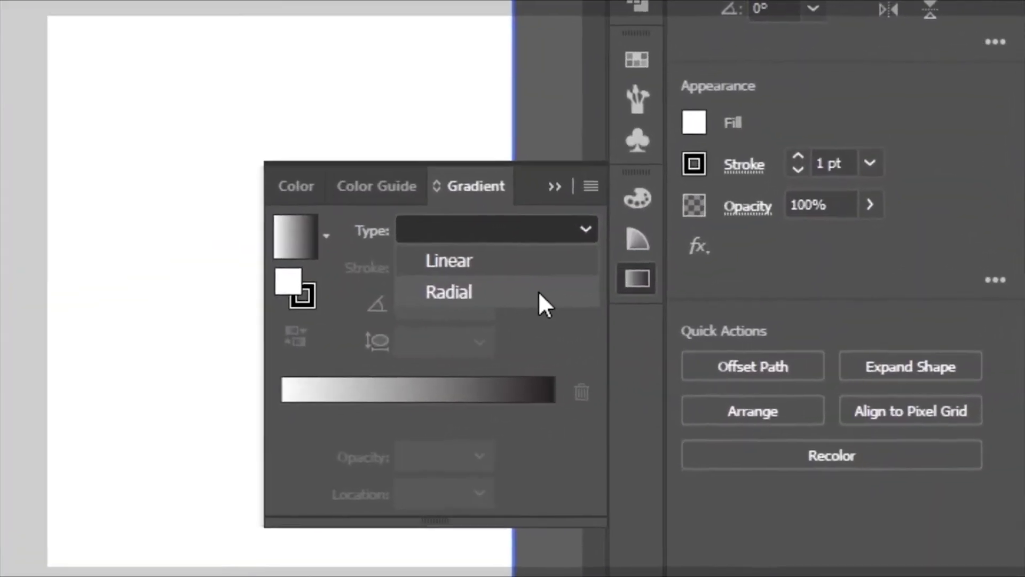
{"action": "left_click", "coordinate": [770, 321]}
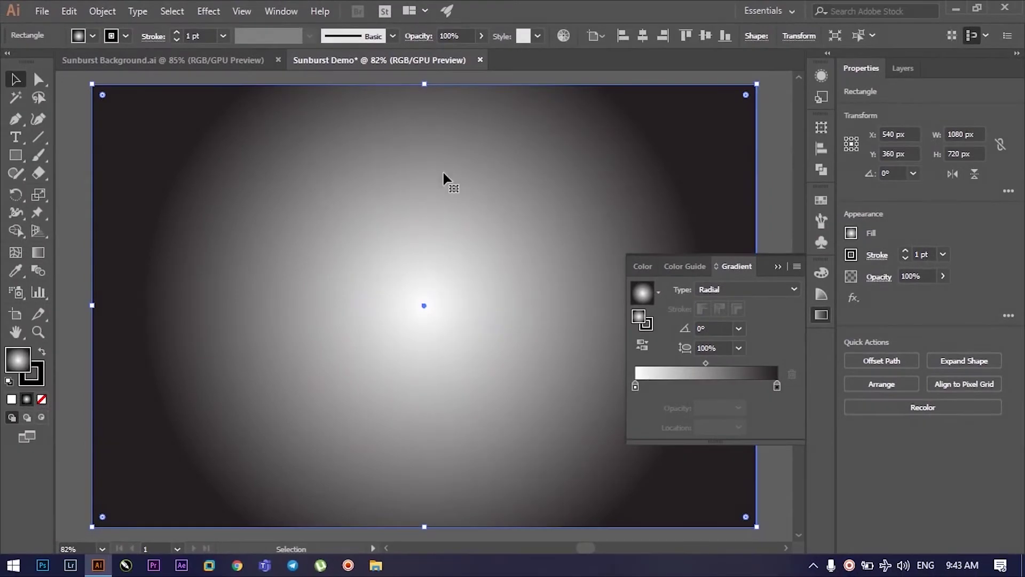
{"action": "scroll", "coordinate": [496, 276], "scroll_direction": "down", "scroll_amount": 2, "text": "alt"}
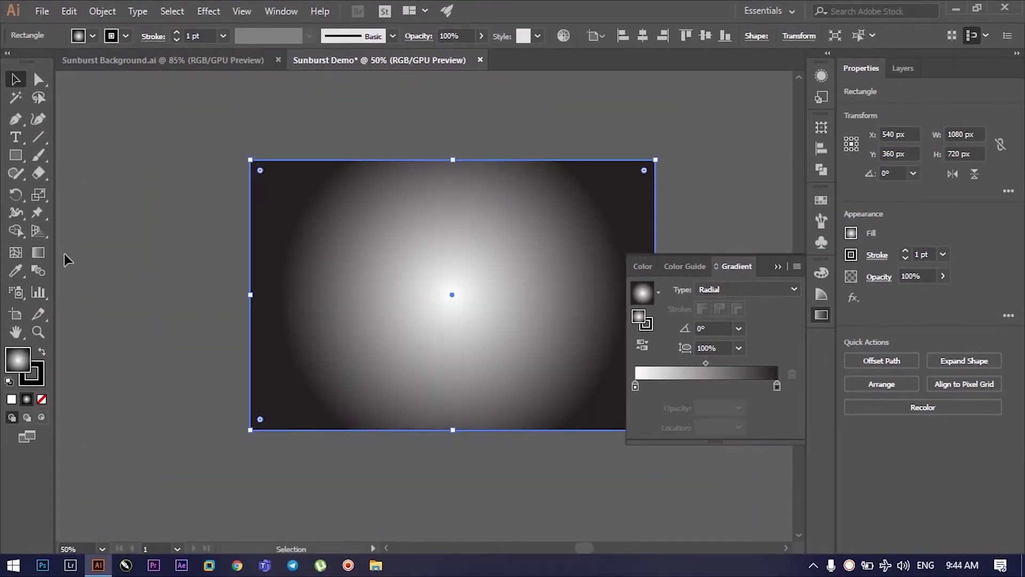
- Stretch the radial gradient to the rectangle's edges and squash it to a 64.4% aspect ellipse
{"action": "left_click", "coordinate": [47, 253]}
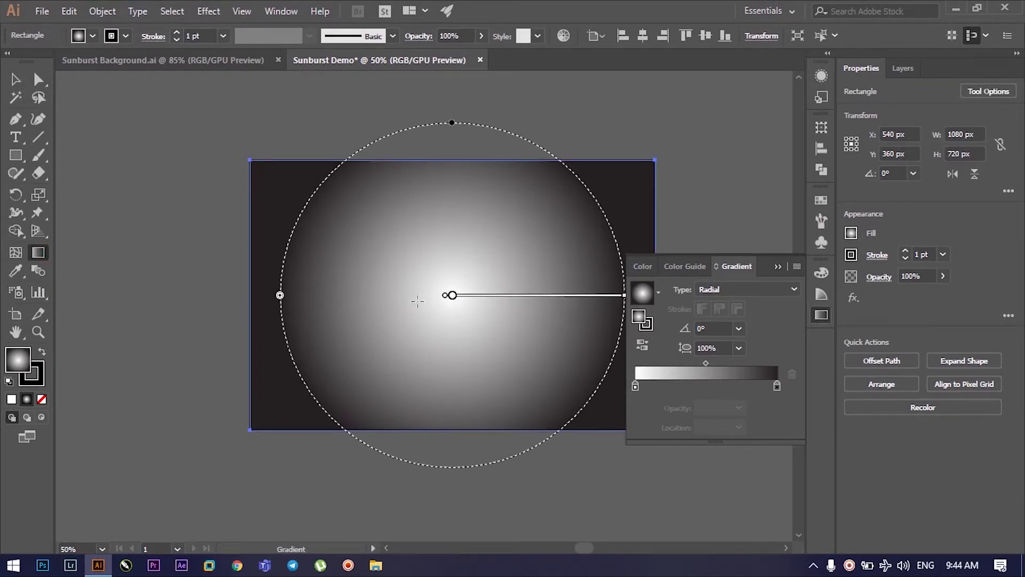
{"action": "left_click_drag", "start_coordinate": [280, 295], "coordinate": [253, 294]}
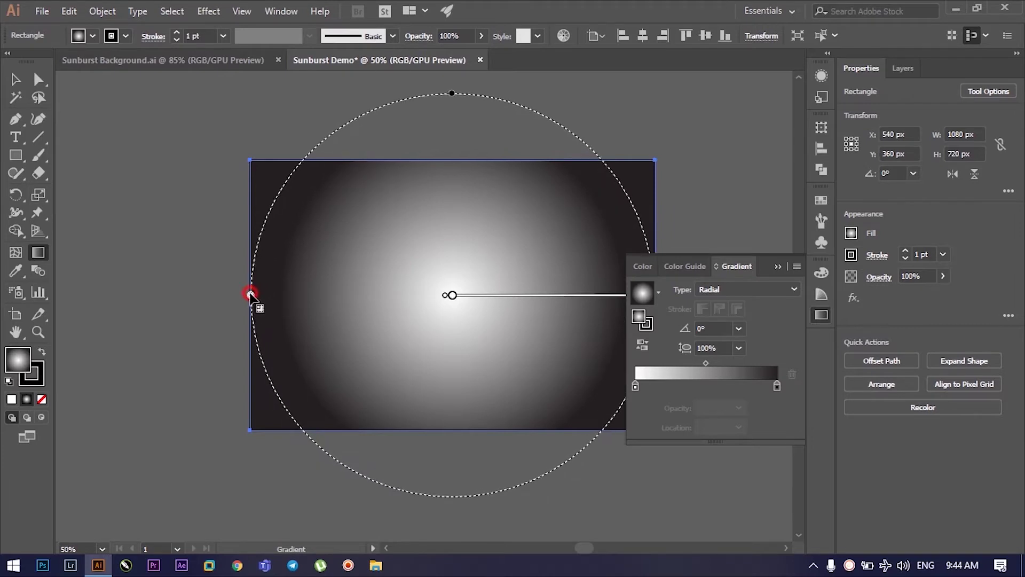
{"action": "left_click_drag", "start_coordinate": [253, 294], "coordinate": [250, 295]}
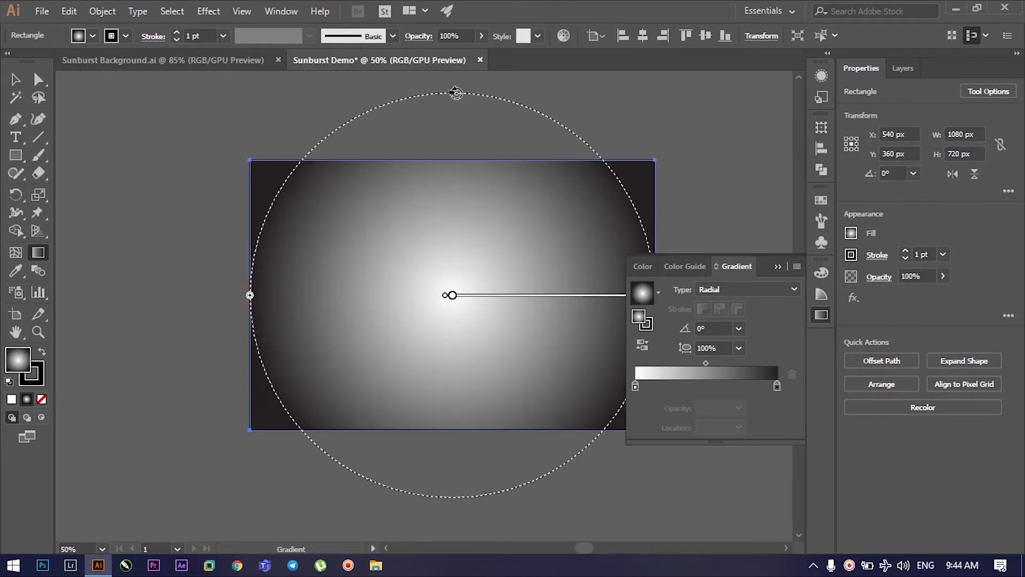
{"action": "left_click_drag", "start_coordinate": [452, 92], "coordinate": [459, 160]}
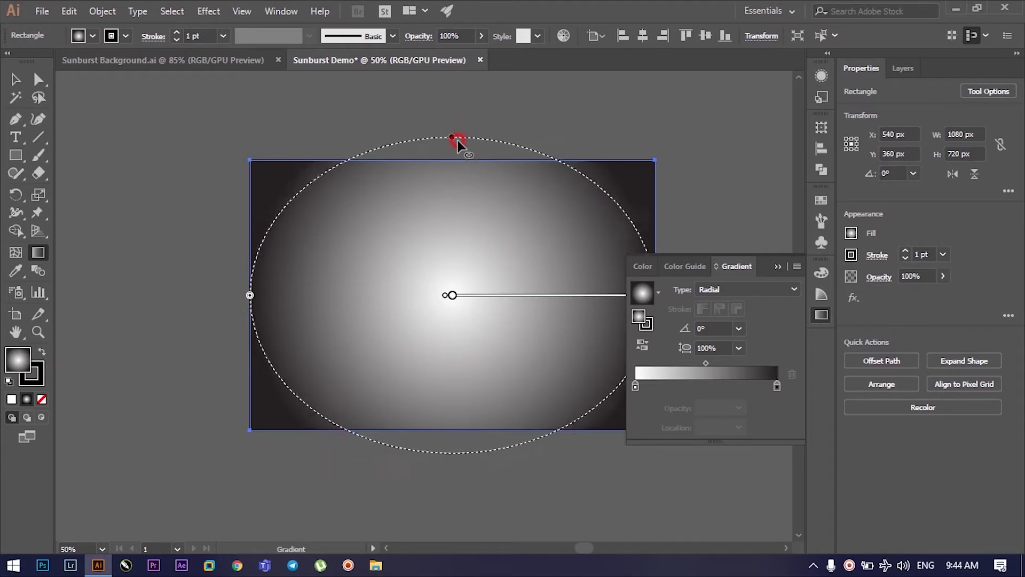
{"action": "left_click_drag", "start_coordinate": [459, 159], "coordinate": [459, 161]}
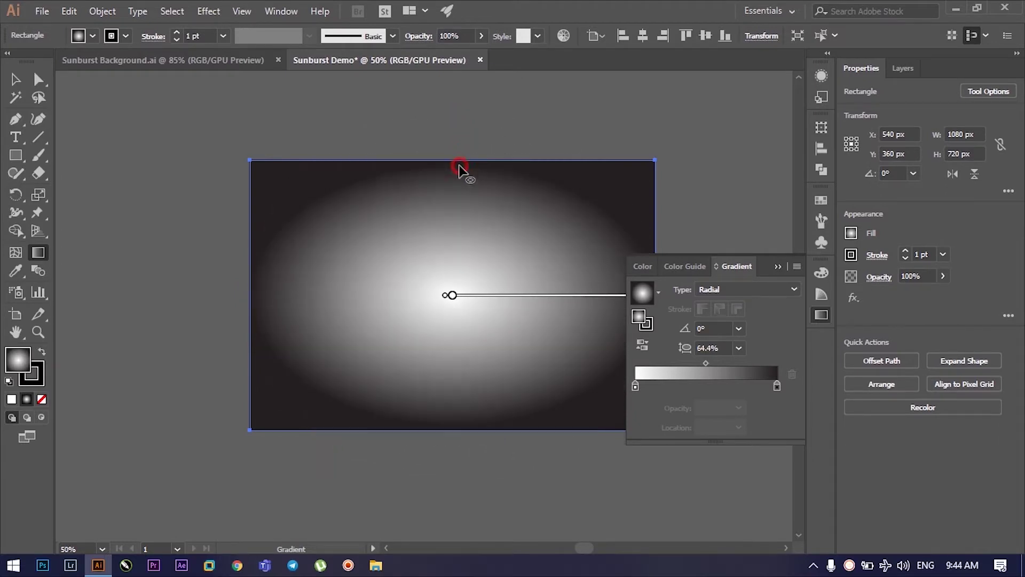
{"action": "double_click", "coordinate": [777, 385]}
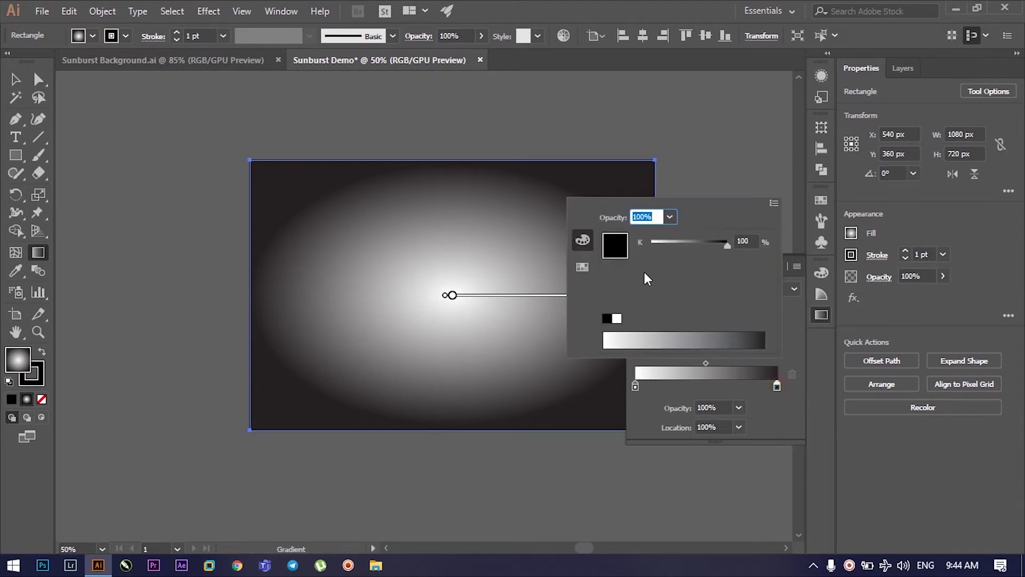
- Make the outer gradient stop blue with RGB 0, 100, 255
{"action": "left_click", "coordinate": [582, 268]}
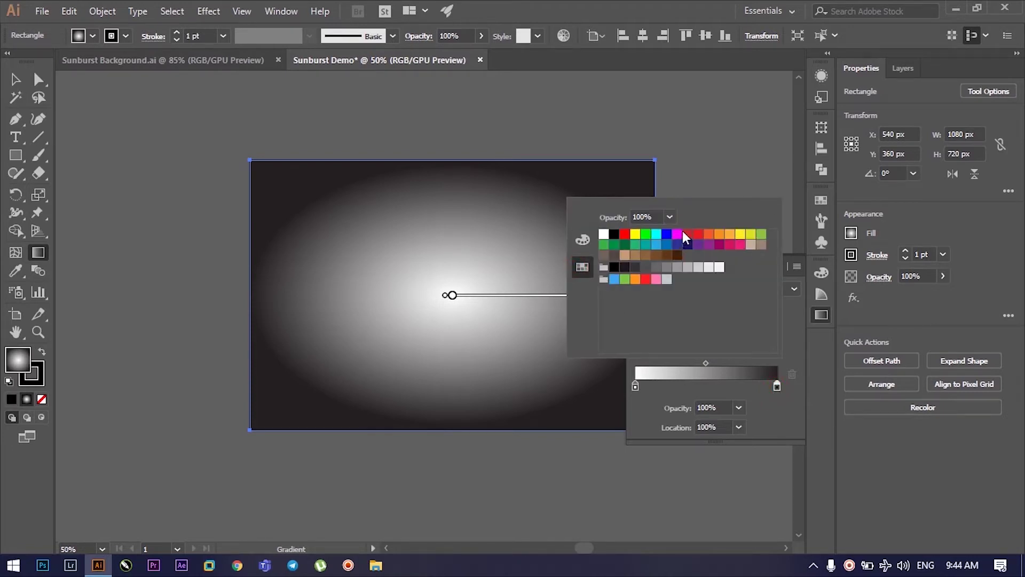
{"action": "left_click", "coordinate": [667, 234]}
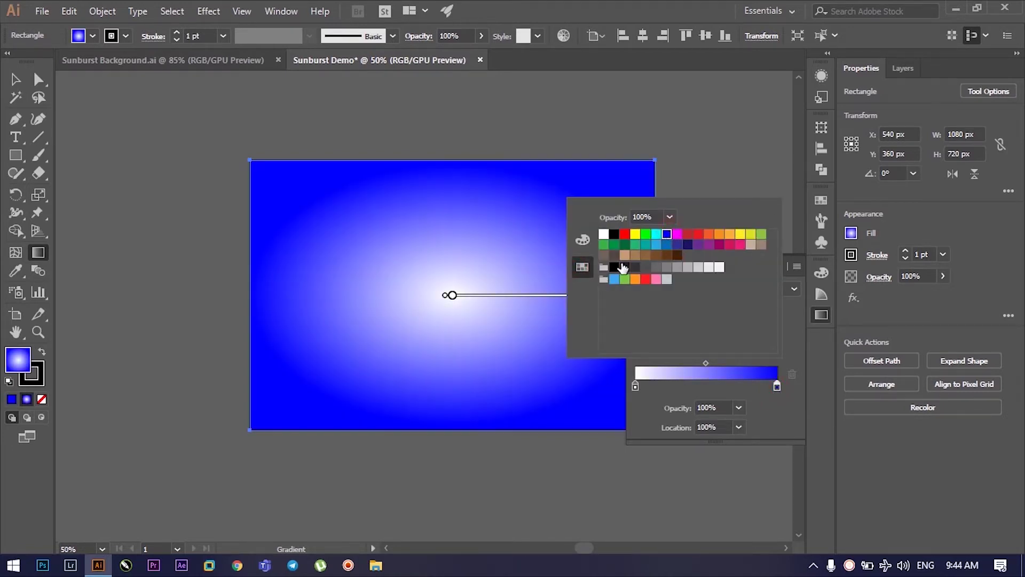
{"action": "left_click", "coordinate": [582, 241]}
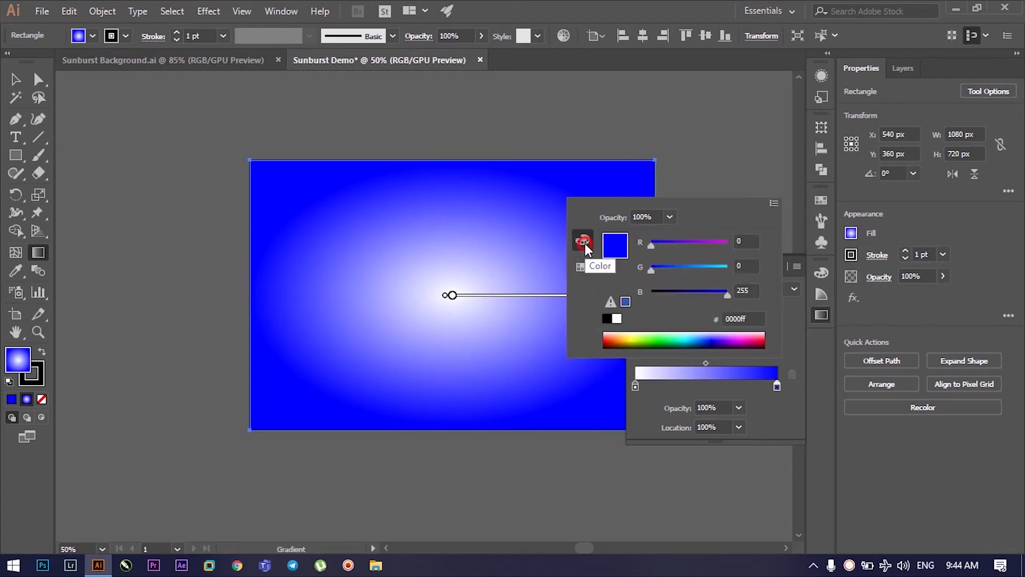
{"action": "left_click", "coordinate": [704, 262]}
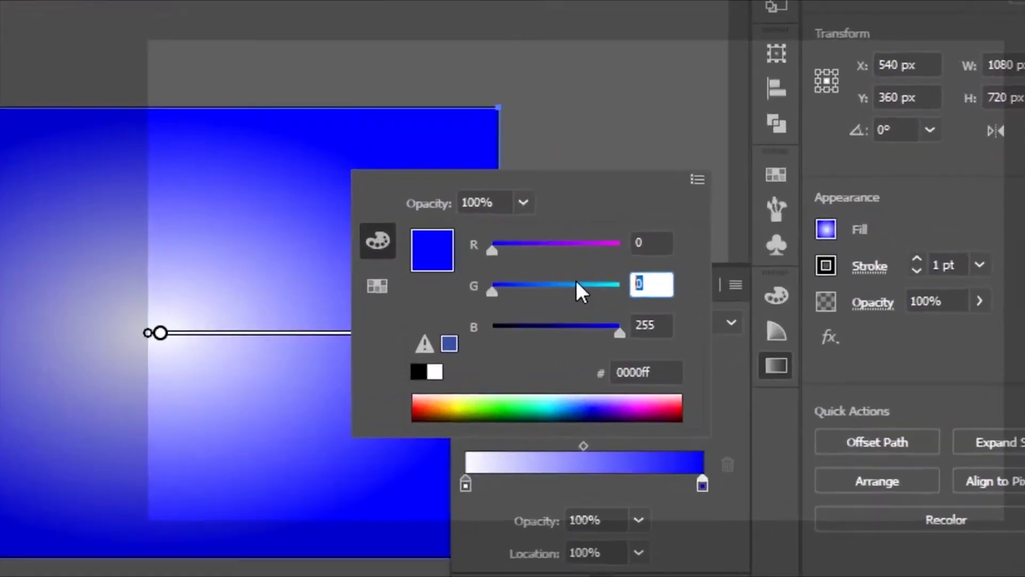
{"action": "type", "text": "100"}
{"action": "key", "text": "Return"}
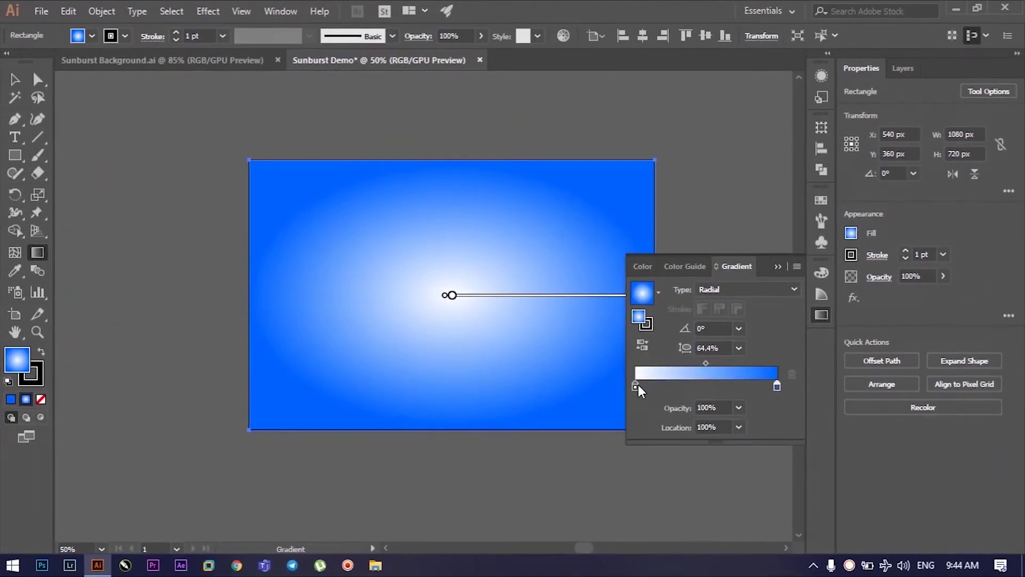
- Make the centre gradient stop lighter blue with RGB 0, 156, 255
{"action": "left_click", "coordinate": [636, 386]}
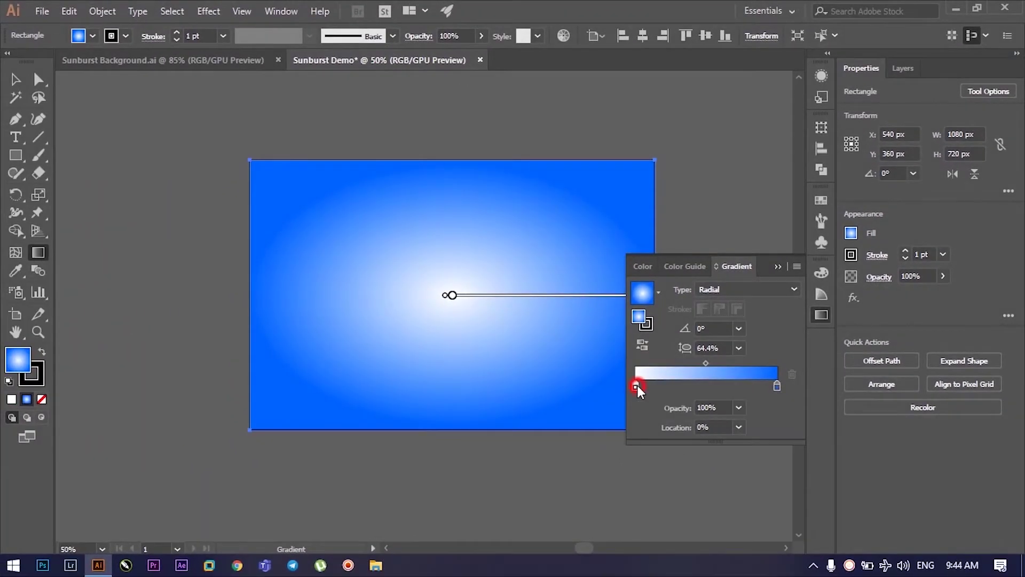
{"action": "double_click", "coordinate": [636, 385]}
{"action": "left_click", "coordinate": [582, 267]}
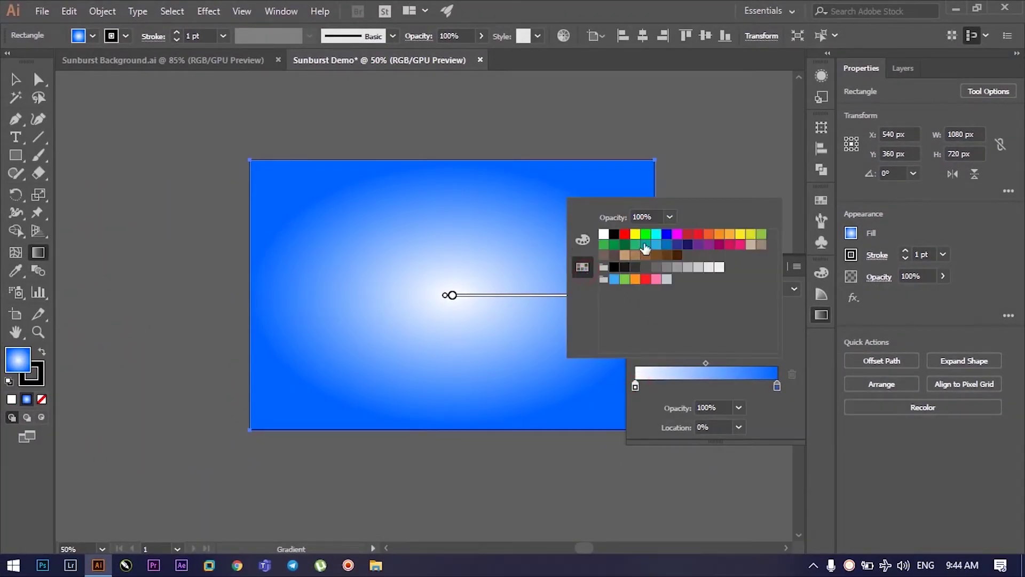
{"action": "left_click", "coordinate": [668, 234]}
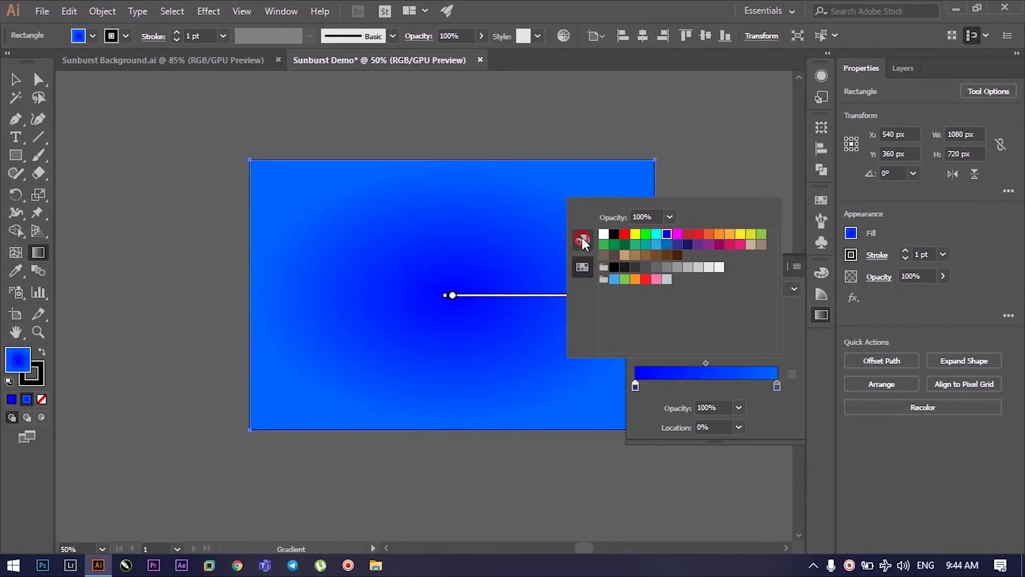
{"action": "left_click", "coordinate": [583, 240]}
{"action": "left_click_drag", "start_coordinate": [746, 261], "coordinate": [693, 262]}
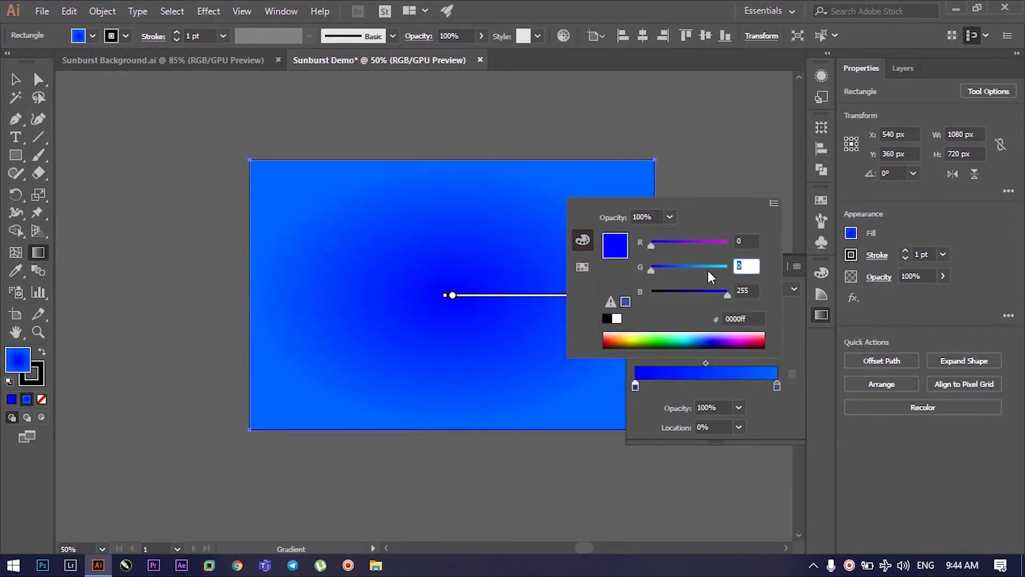
{"action": "type", "text": "156"}
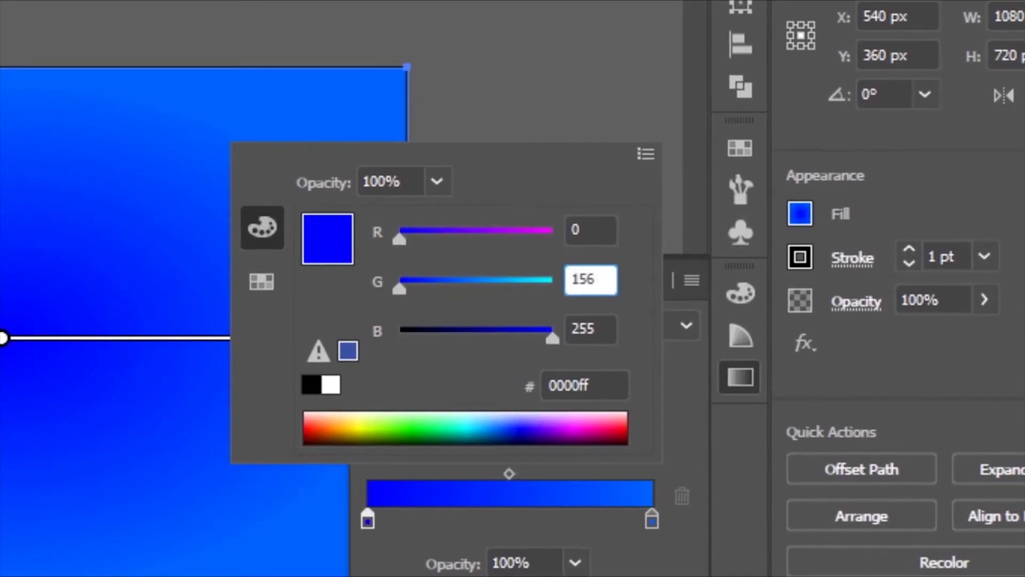
{"action": "key", "text": "Return"}
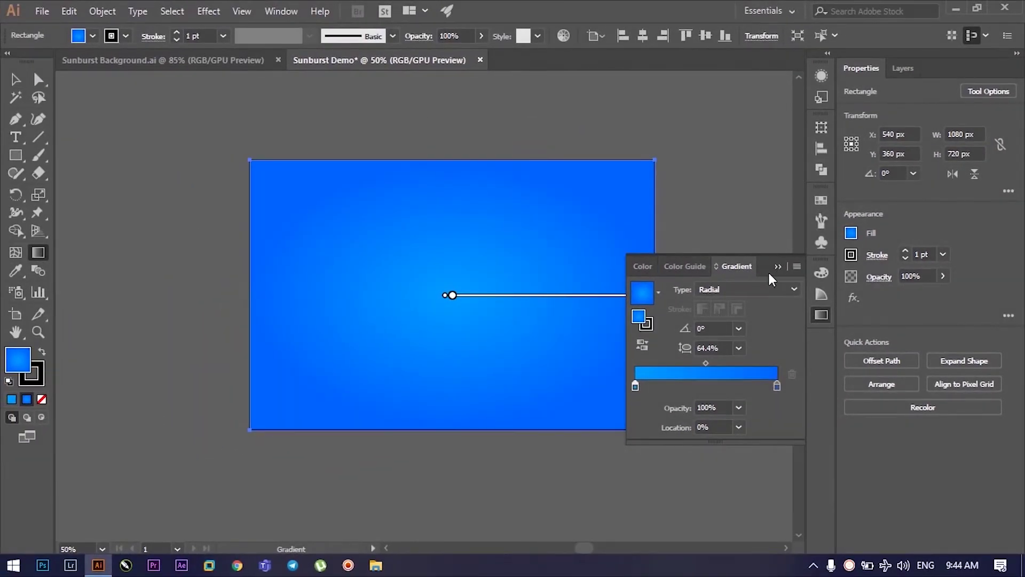
{"action": "left_click", "coordinate": [778, 266]}
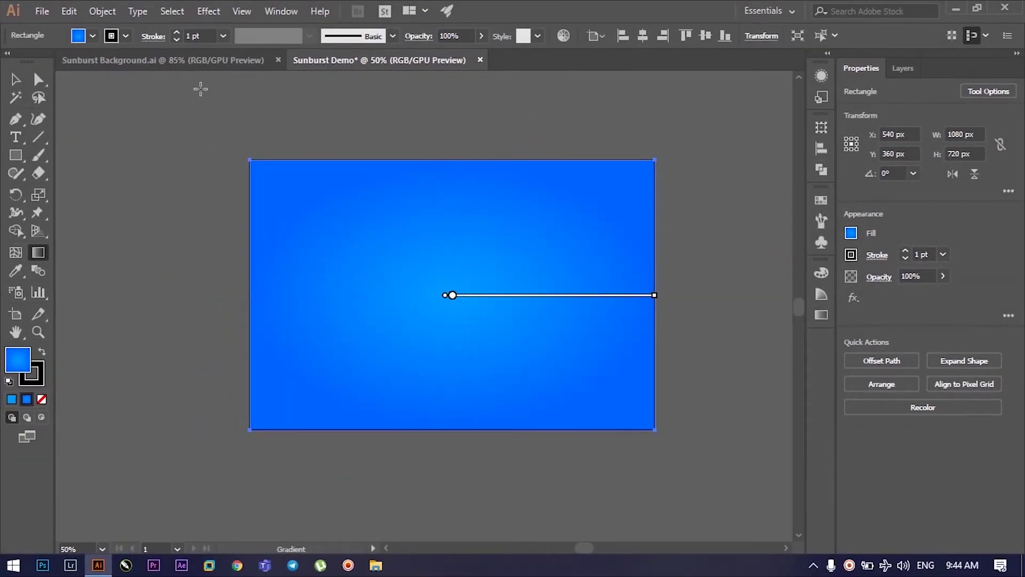
- Check the Sunburst Background reference, then start a Pen path at the Sunburst Demo artboard centre
{"action": "left_click", "coordinate": [187, 62]}
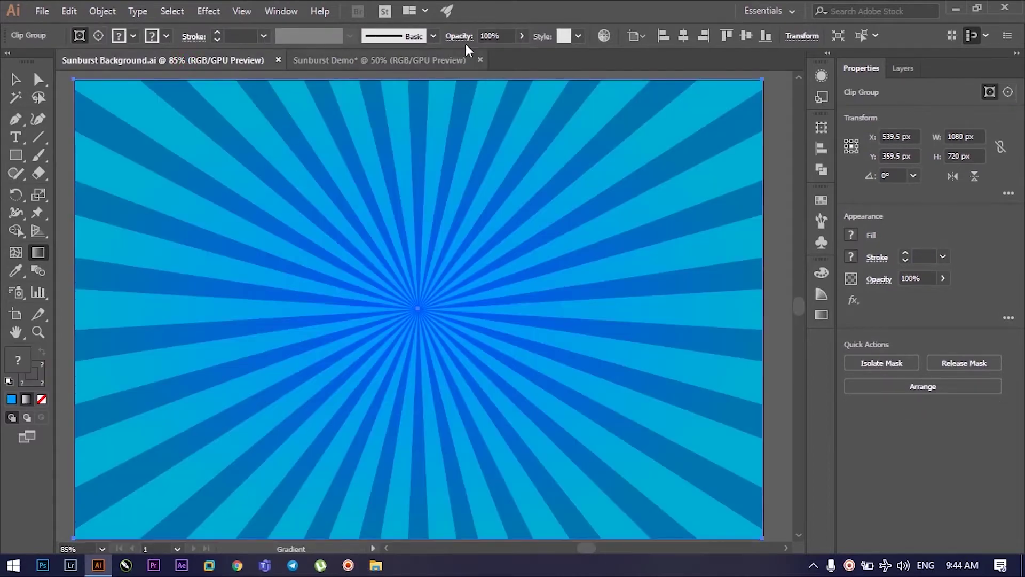
{"action": "left_click", "coordinate": [430, 63]}
{"action": "key", "text": "v"}
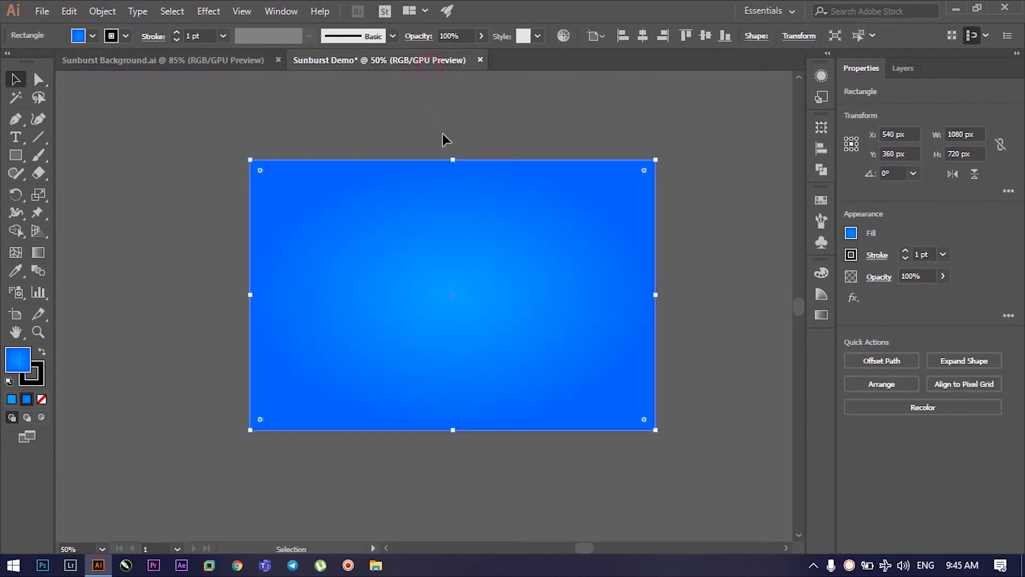
{"action": "left_click", "coordinate": [15, 118]}
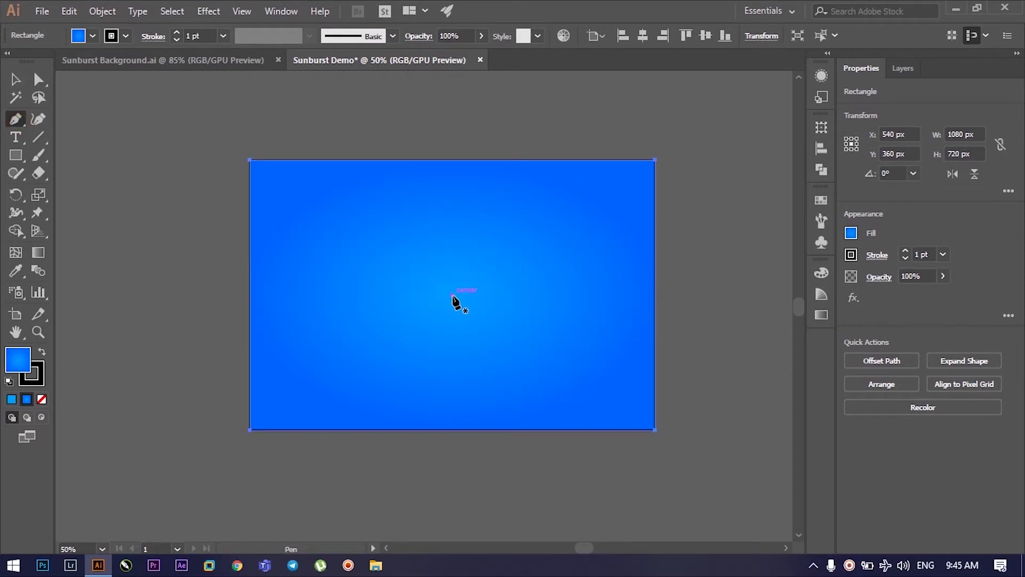
{"action": "left_click_drag", "start_coordinate": [453, 296], "coordinate": [455, 161]}
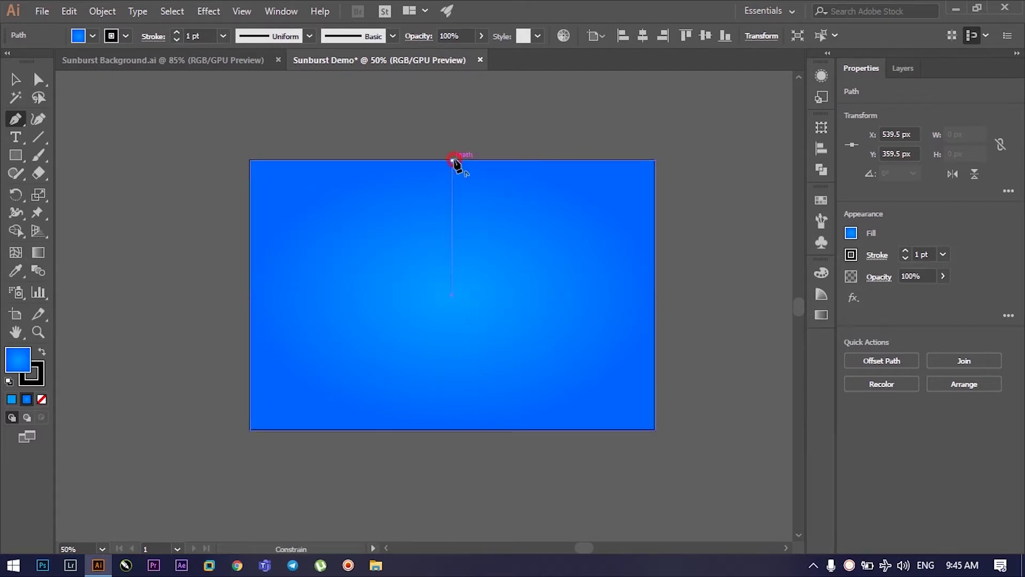
- Finish the vertical path running from the artboard centre to its top edge
{"action": "left_click", "coordinate": [455, 160]}
{"action": "left_click", "coordinate": [555, 144], "text": "ctrl"}
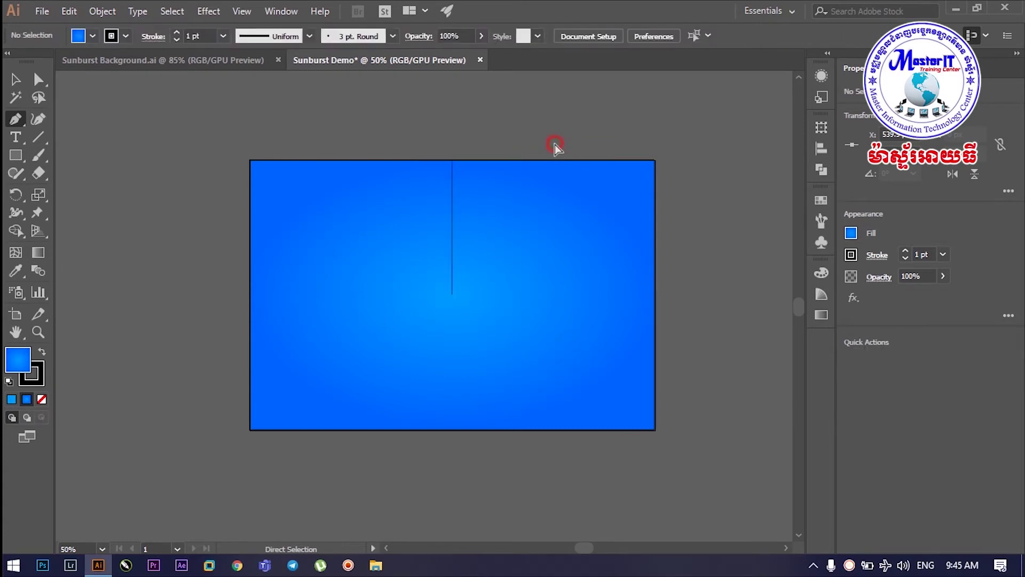
{"action": "key", "text": "v"}
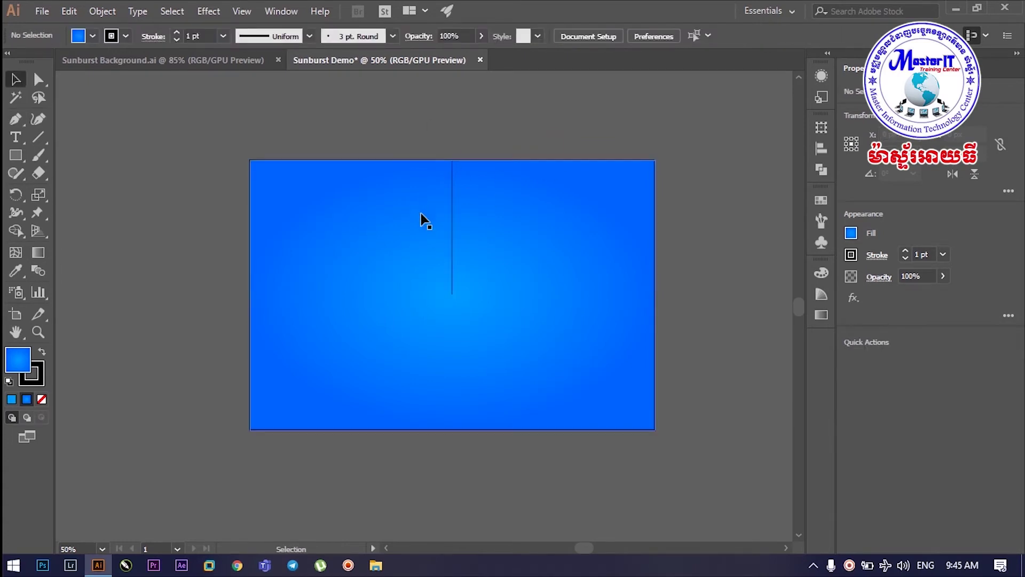
- Remove the outline stroke from the blue background rectangle
{"action": "left_click", "coordinate": [309, 238]}
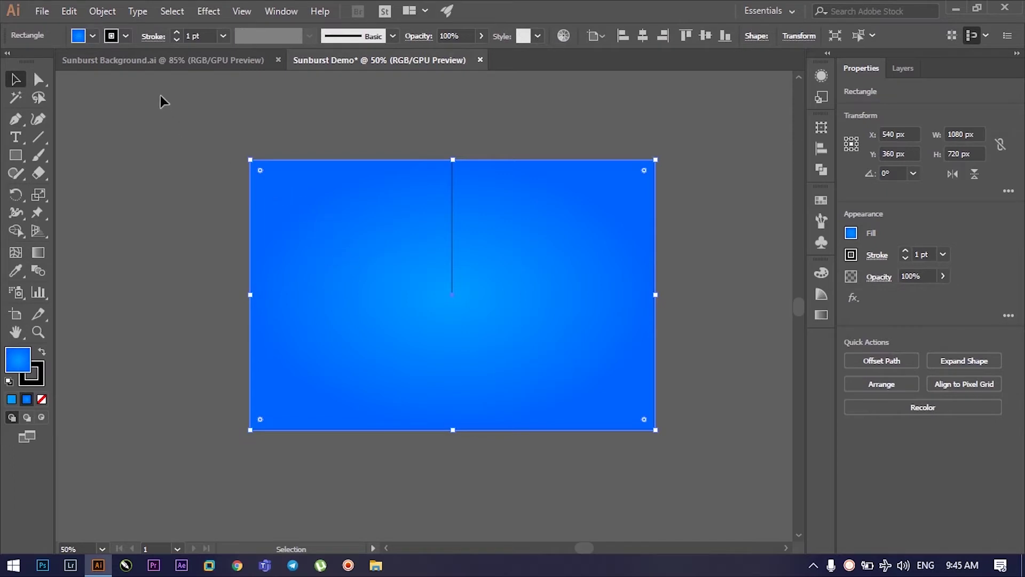
{"action": "left_click", "coordinate": [111, 36]}
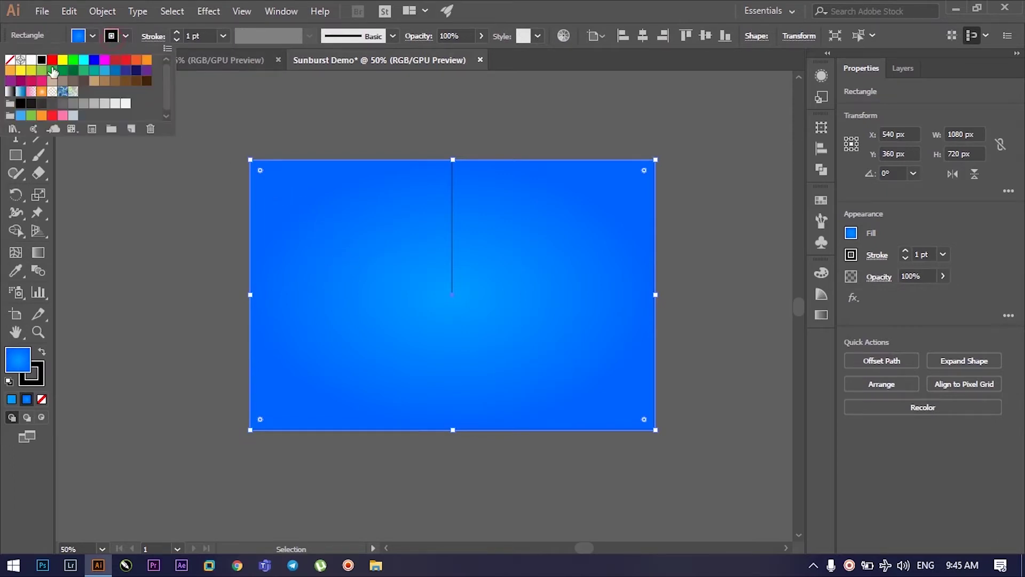
{"action": "left_click", "coordinate": [10, 59]}
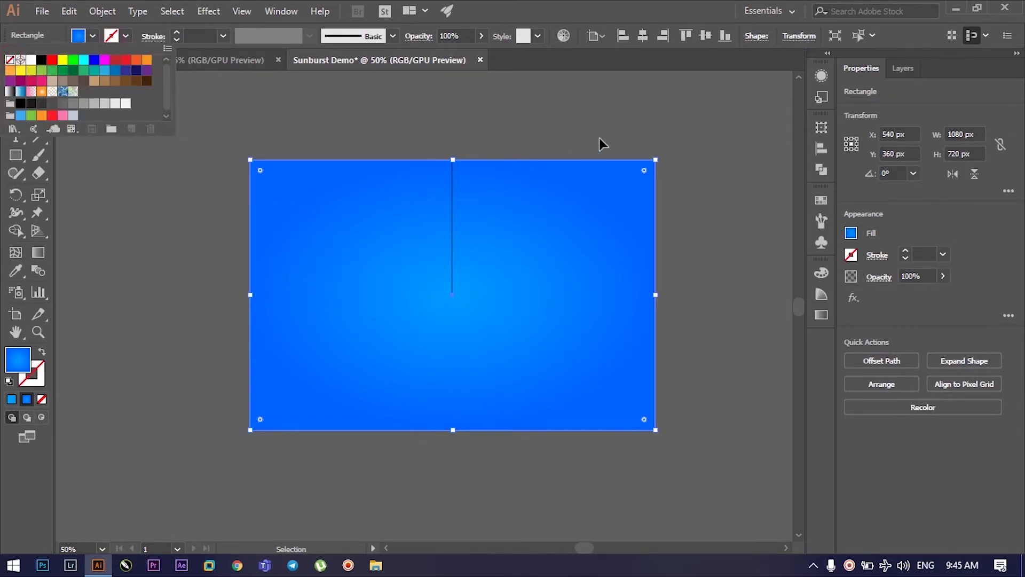
{"action": "left_click", "coordinate": [604, 115]}
- Set the vertical centre line's fill to None
{"action": "left_click", "coordinate": [452, 246]}
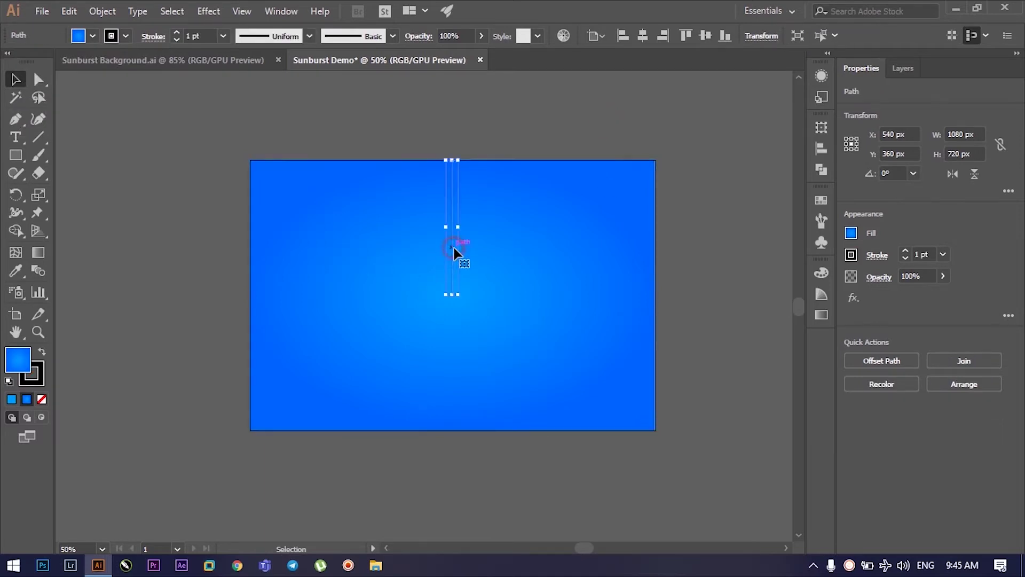
{"action": "scroll", "coordinate": [477, 235], "scroll_direction": "up", "scroll_amount": 2}
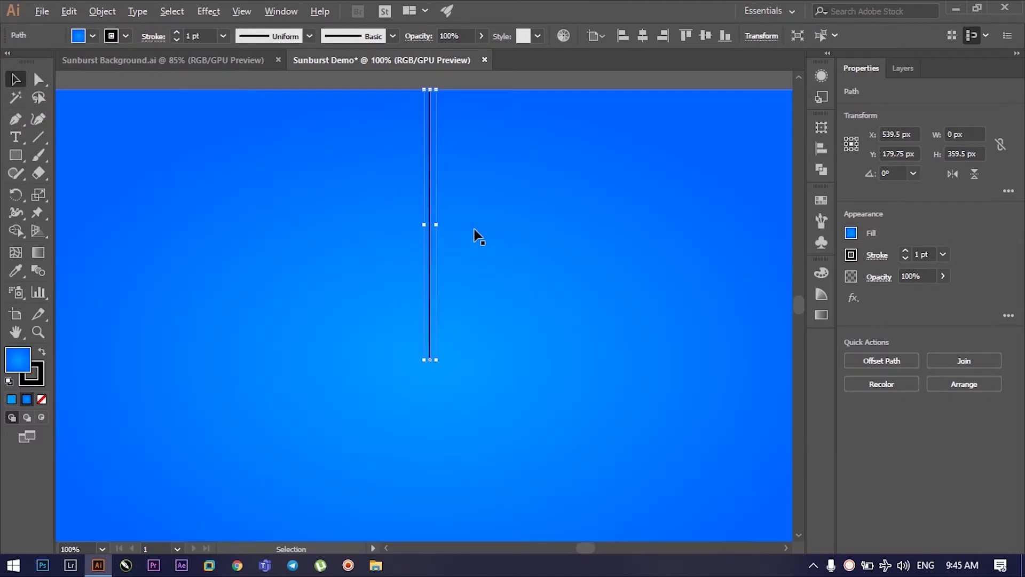
{"action": "scroll", "coordinate": [462, 216], "scroll_direction": "down", "scroll_amount": 1}
{"action": "key", "text": "ctrl+0"}
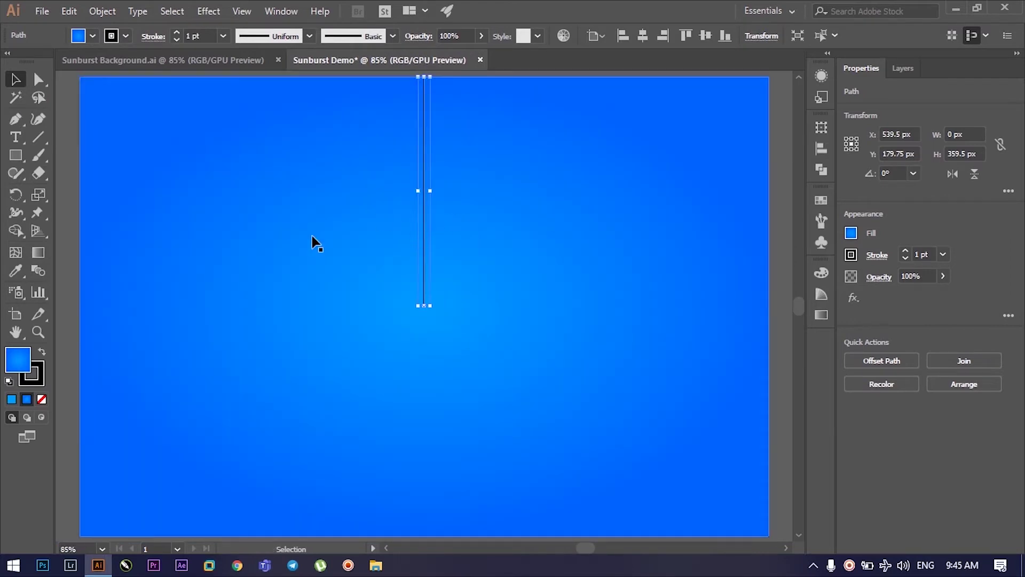
{"action": "left_click", "coordinate": [80, 35]}
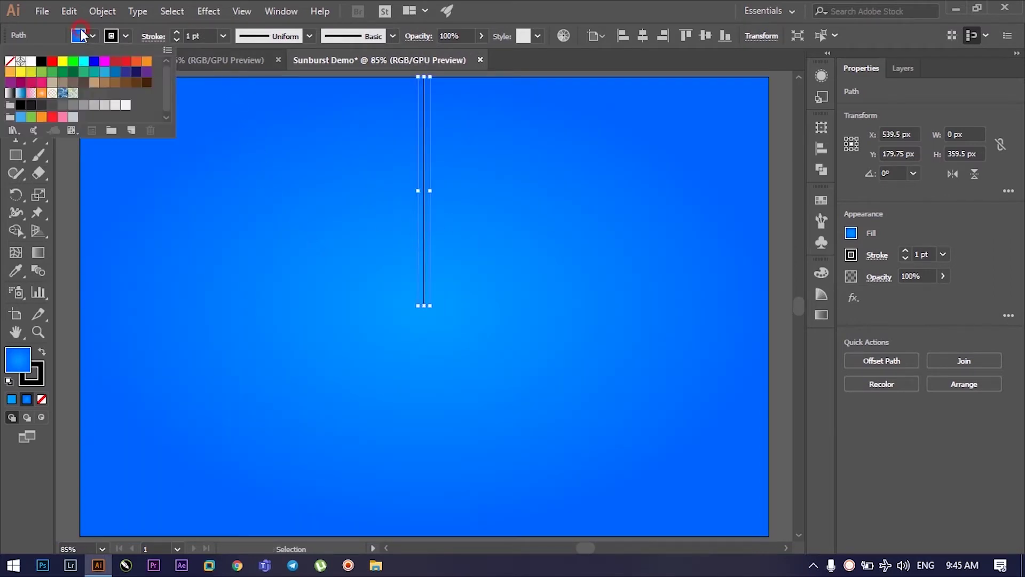
{"action": "left_click", "coordinate": [21, 61]}
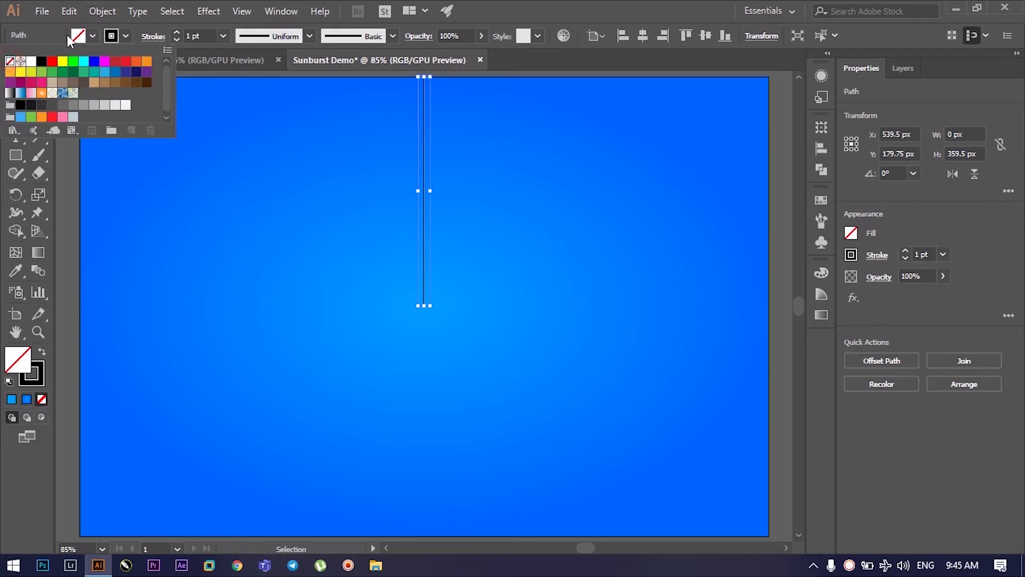
{"action": "left_click", "coordinate": [136, 25]}
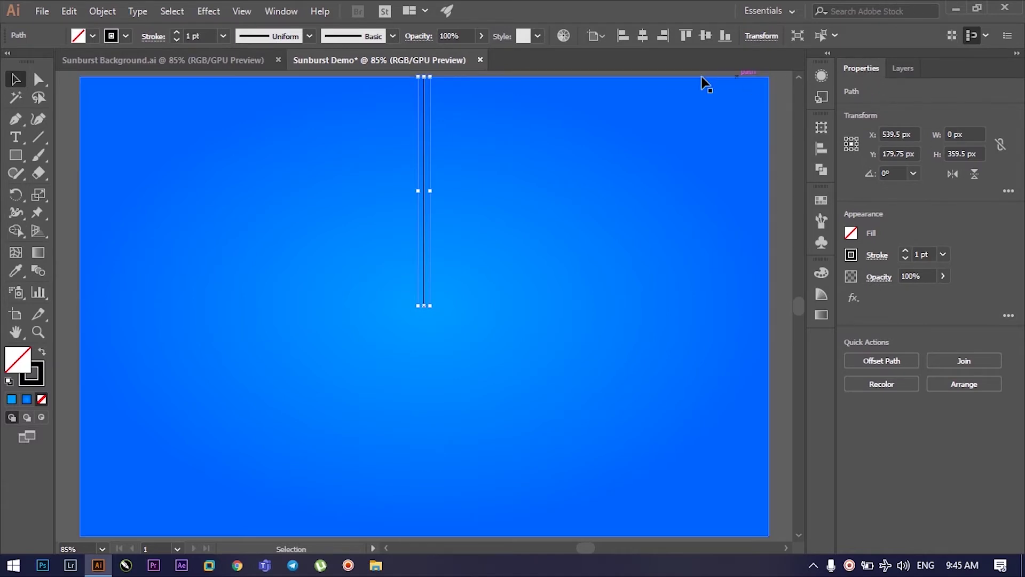
- Reselect the vertical centre line and set its stroke weight to 60 pt
{"action": "left_click", "coordinate": [287, 12]}
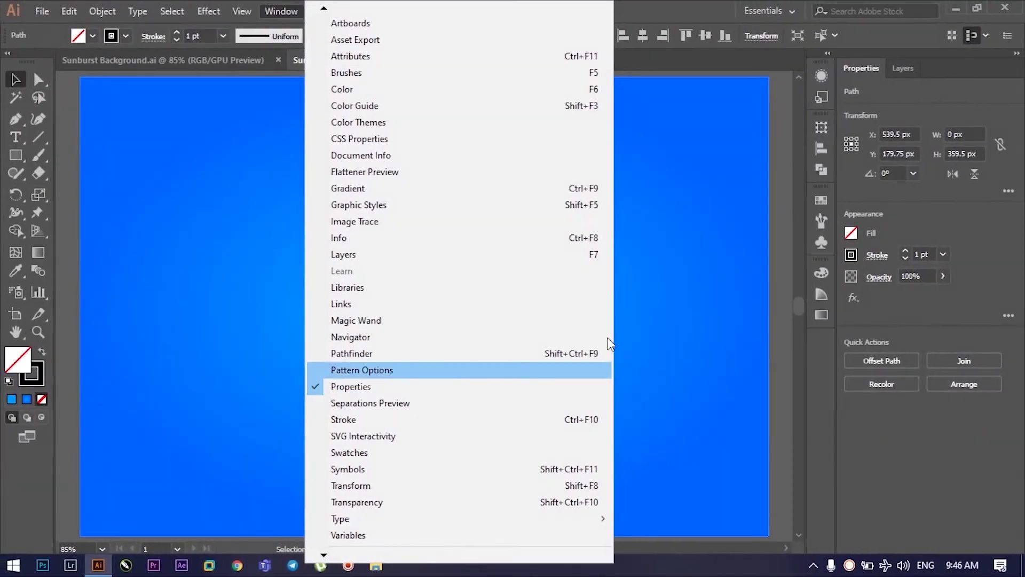
{"action": "left_click", "coordinate": [706, 294]}
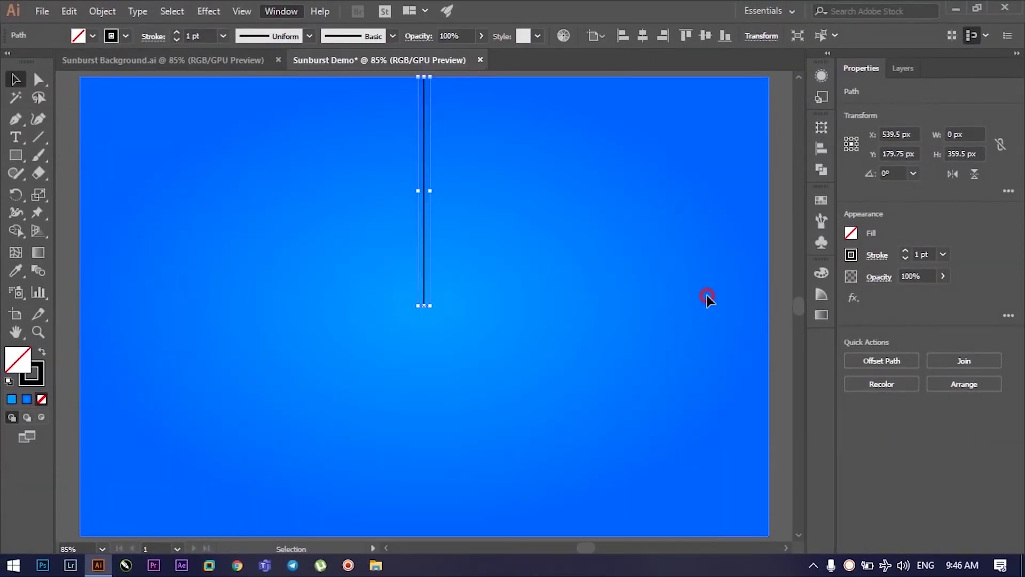
{"action": "left_click", "coordinate": [424, 206]}
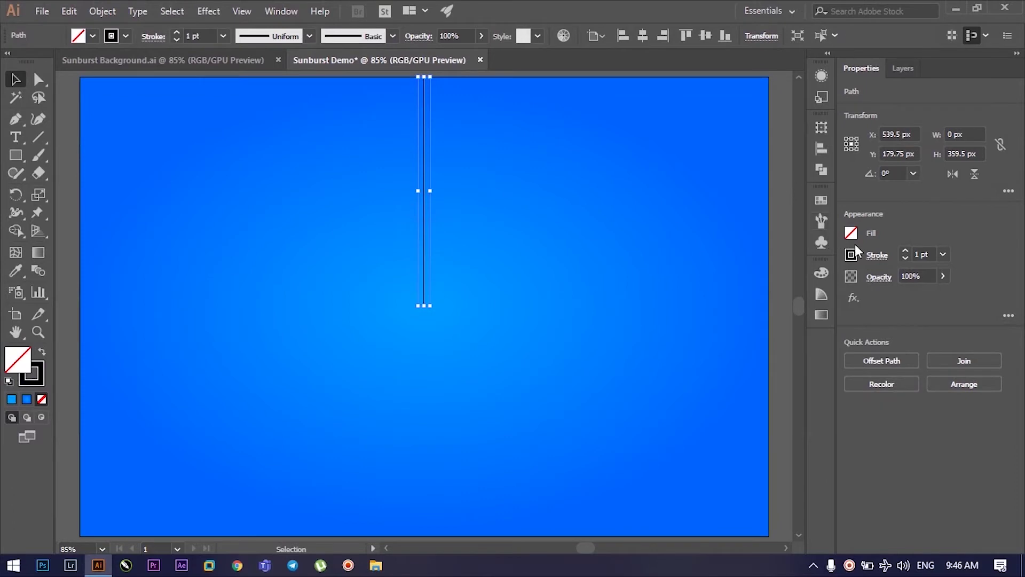
{"action": "left_click", "coordinate": [925, 254]}
{"action": "left_click", "coordinate": [878, 258]}
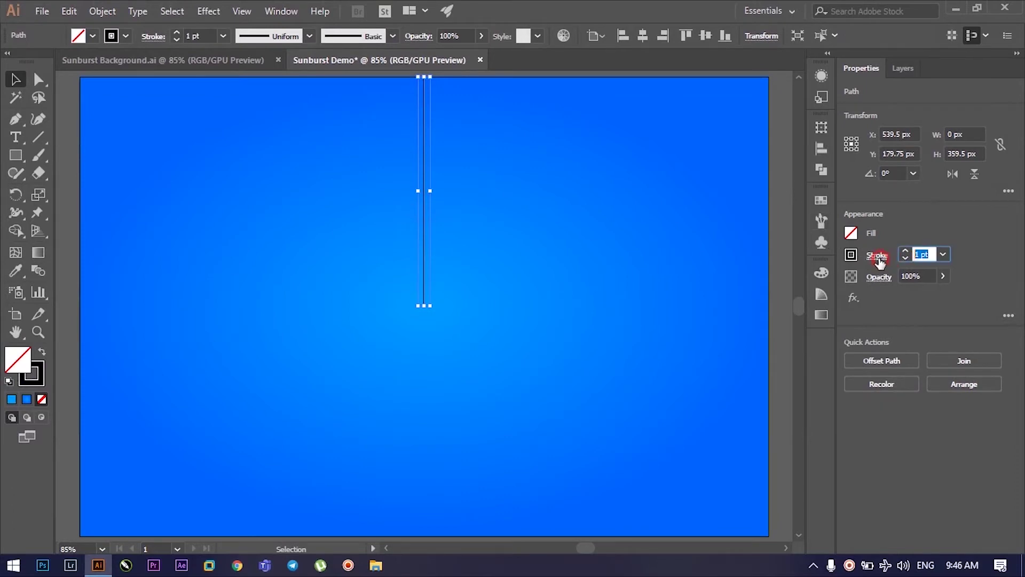
{"action": "type", "text": "60"}
{"action": "key", "text": "Return"}
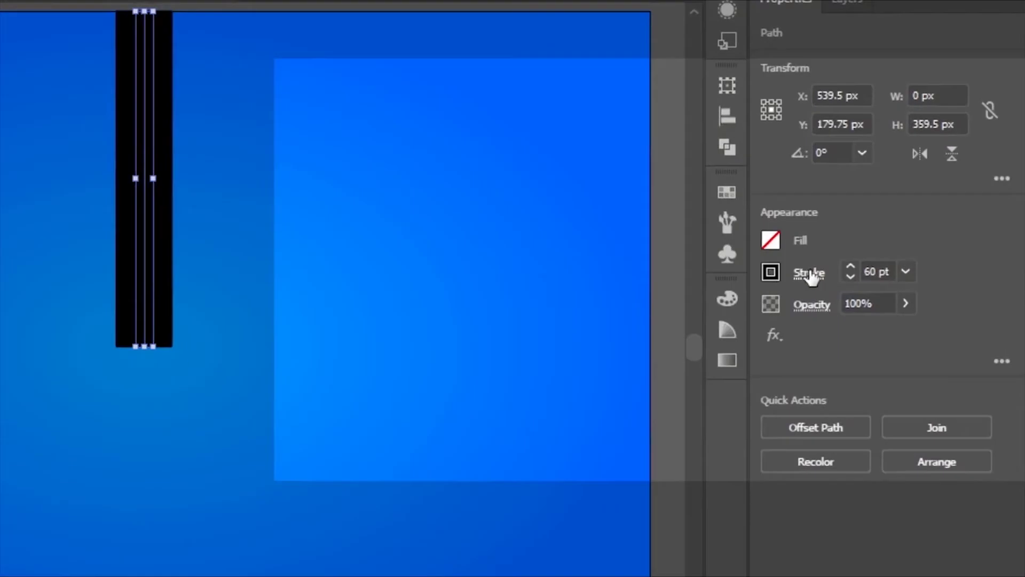
{"action": "left_click", "coordinate": [877, 257]}
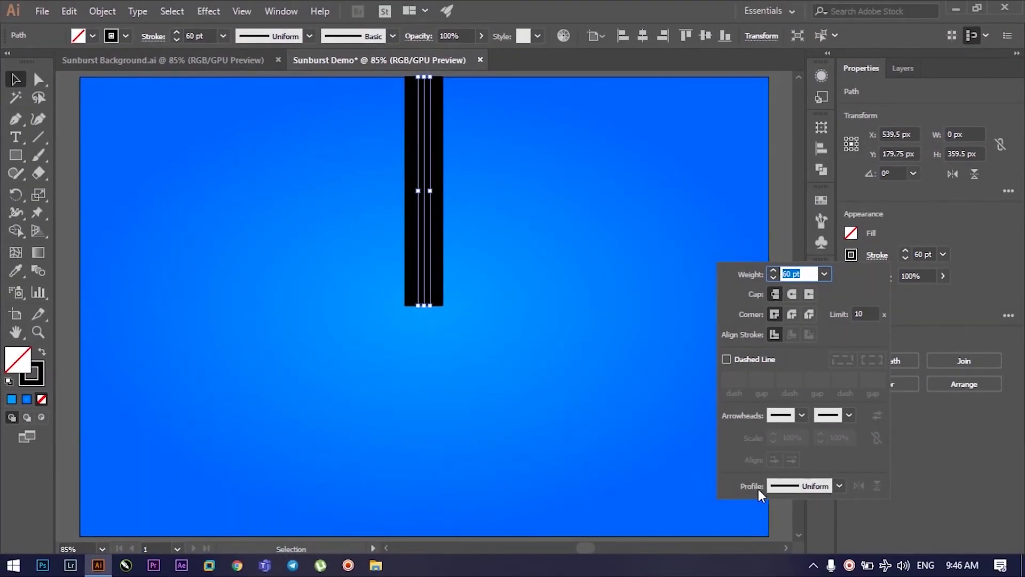
- Apply triangular Width Profile 4 to the stroke, flipped so it narrows at the centre
{"action": "left_click", "coordinate": [838, 485]}
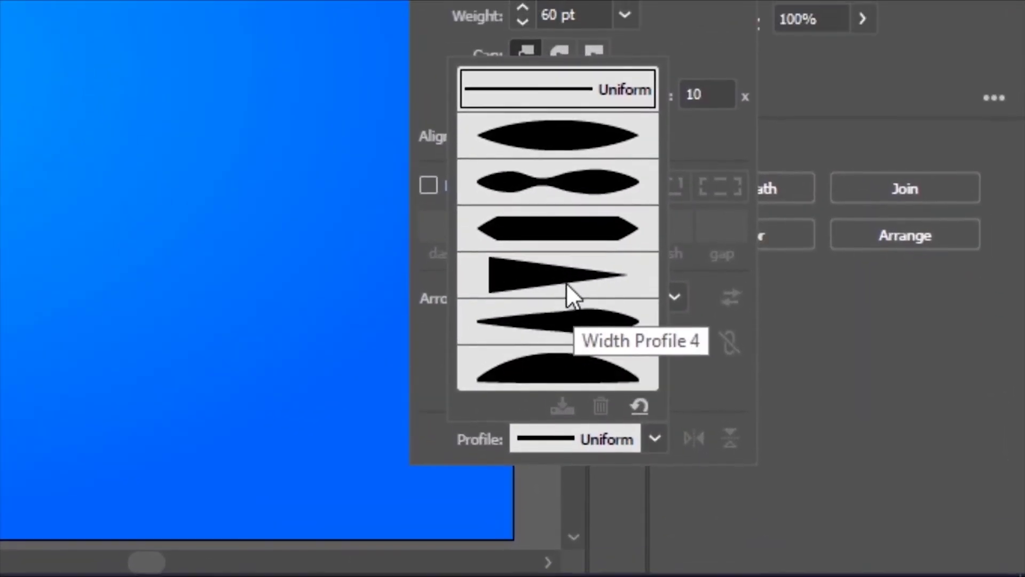
{"action": "left_click", "coordinate": [534, 286]}
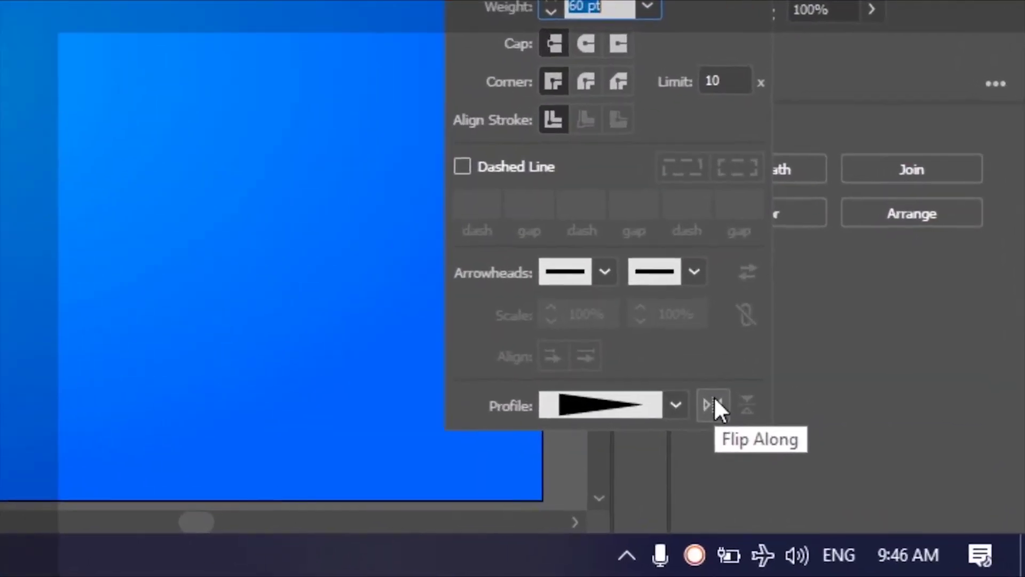
{"action": "left_click", "coordinate": [718, 404]}
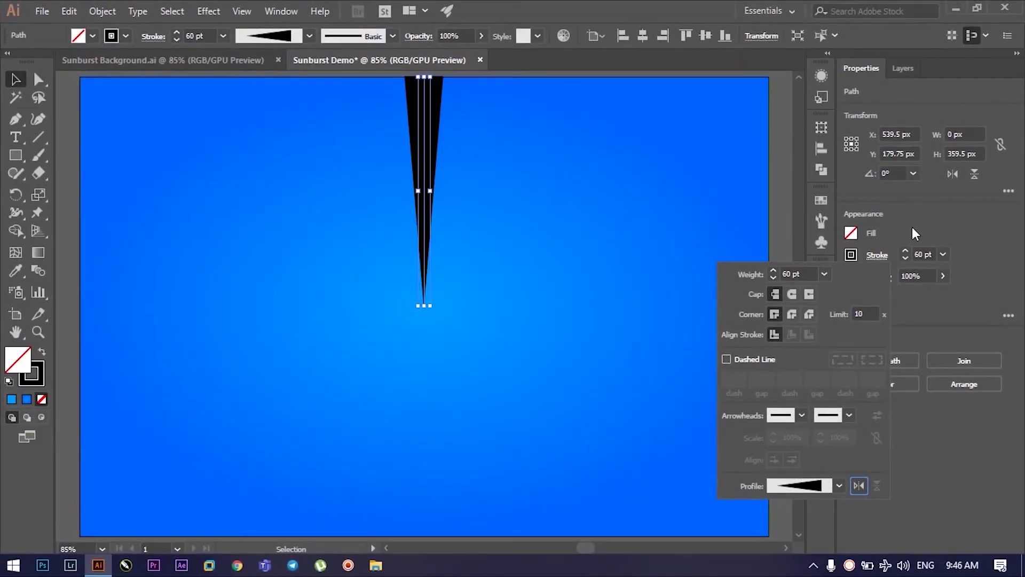
{"action": "left_click", "coordinate": [908, 221]}
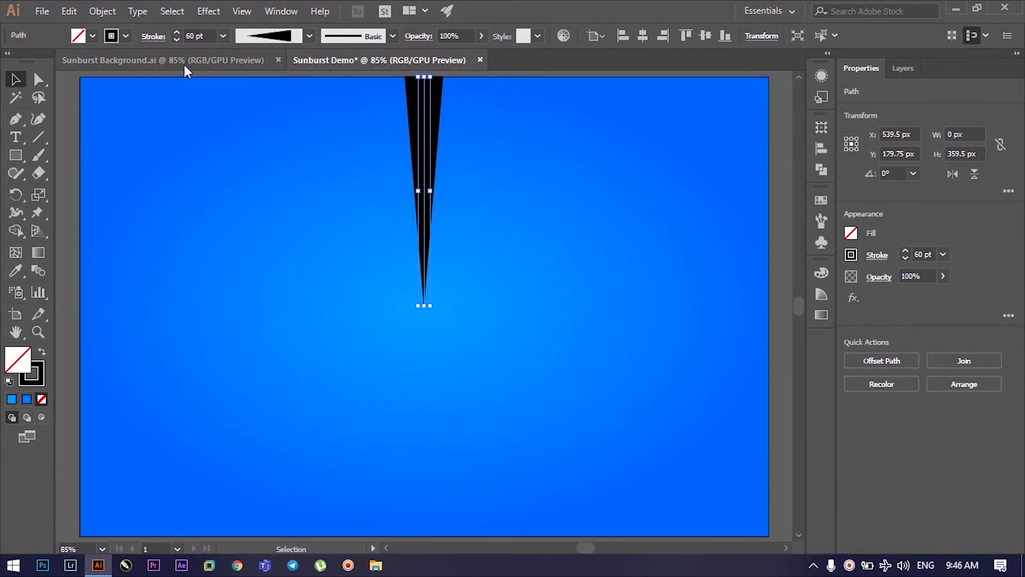
{"action": "key", "text": "ctrl+Tab"}
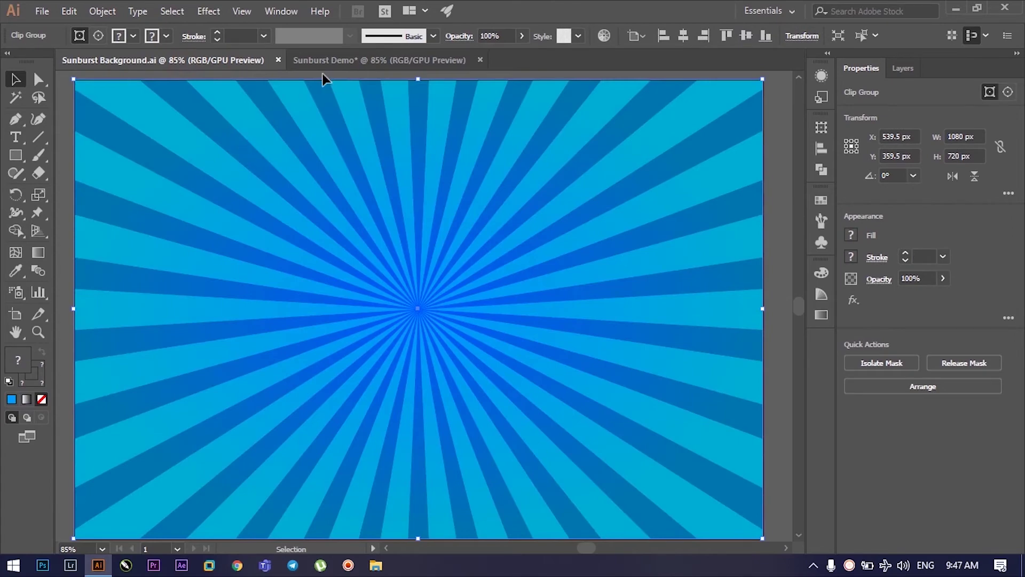
{"action": "left_click", "coordinate": [327, 62]}
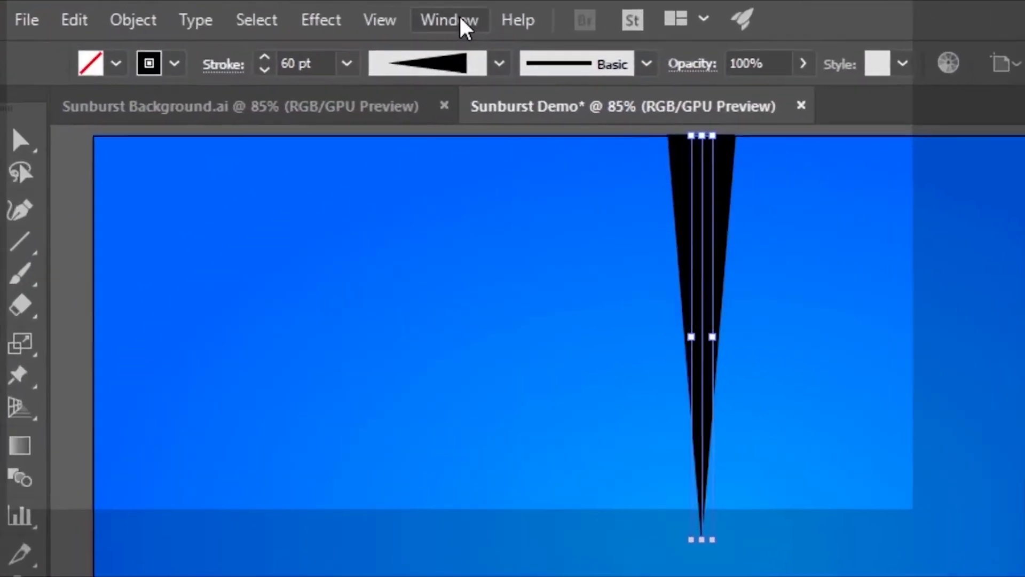
{"action": "left_click", "coordinate": [287, 9]}
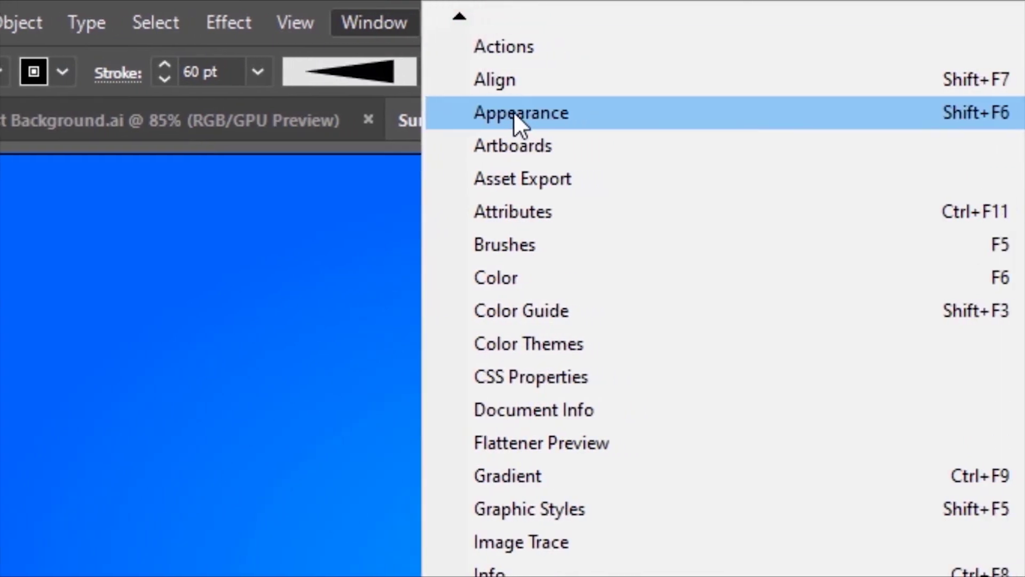
- Show the spike's Appearance settings and its Distort & Transform effects list
{"action": "left_click", "coordinate": [514, 111]}
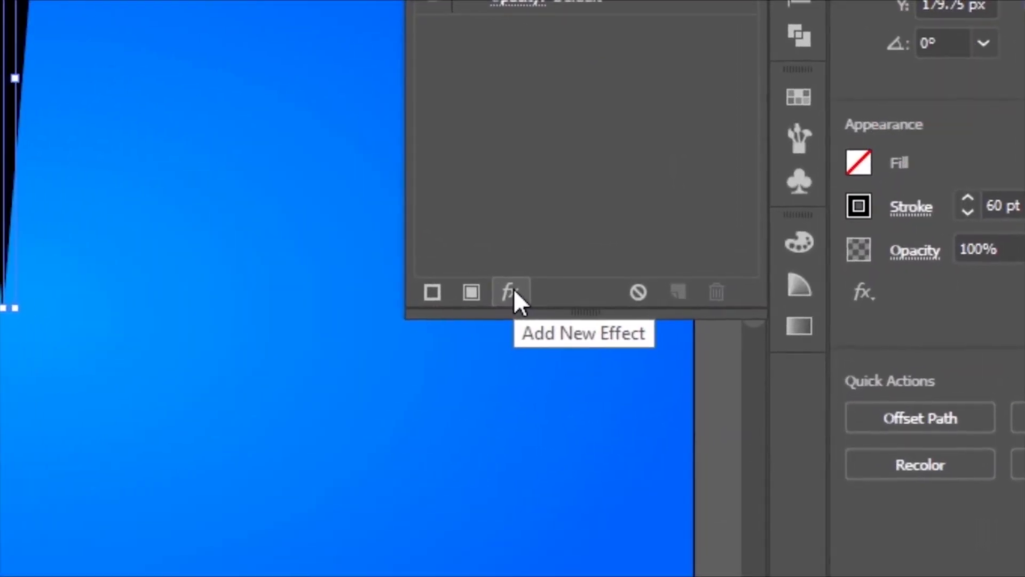
{"action": "left_click", "coordinate": [677, 297]}
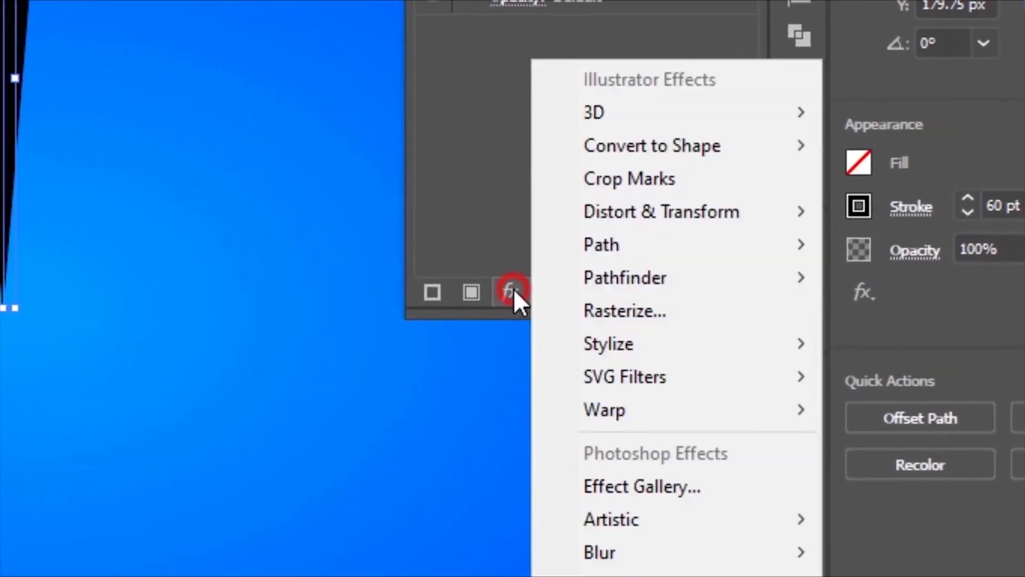
{"action": "mouse_move", "coordinate": [481, 200]}
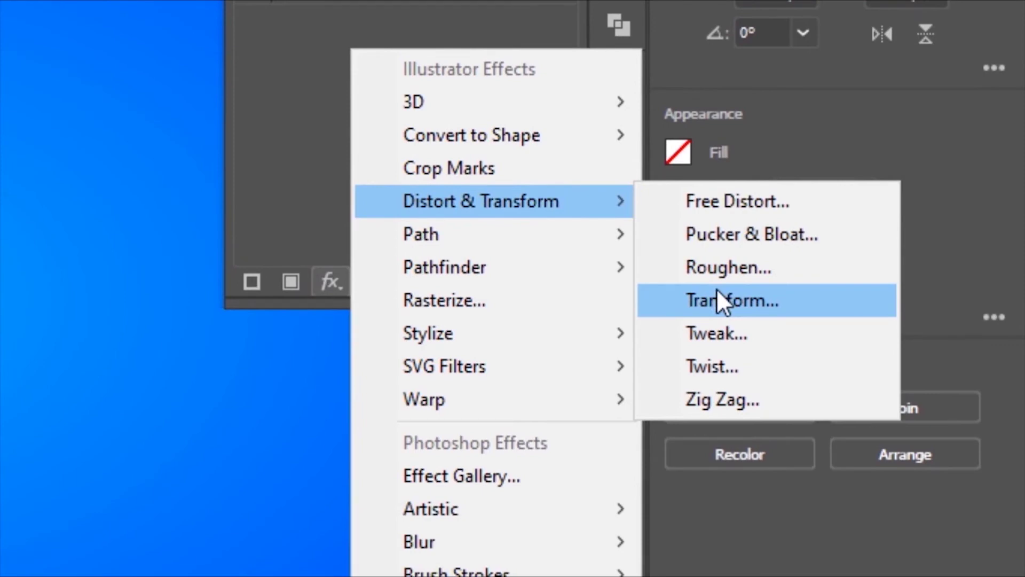
- Add a Transform effect with bottom-centre reference point, live preview, and 12° rotation
{"action": "left_click", "coordinate": [716, 299]}
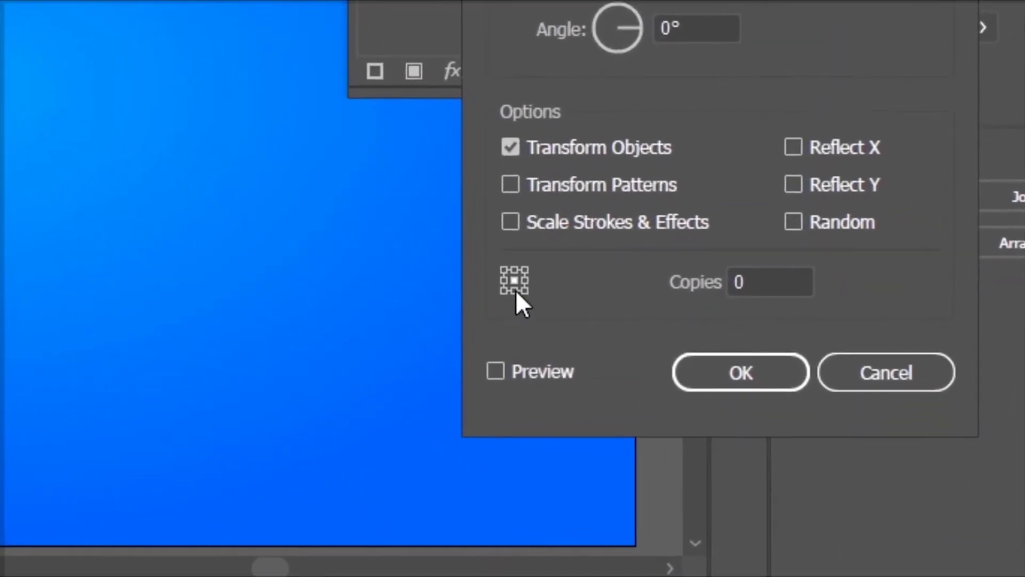
{"action": "left_click", "coordinate": [709, 409]}
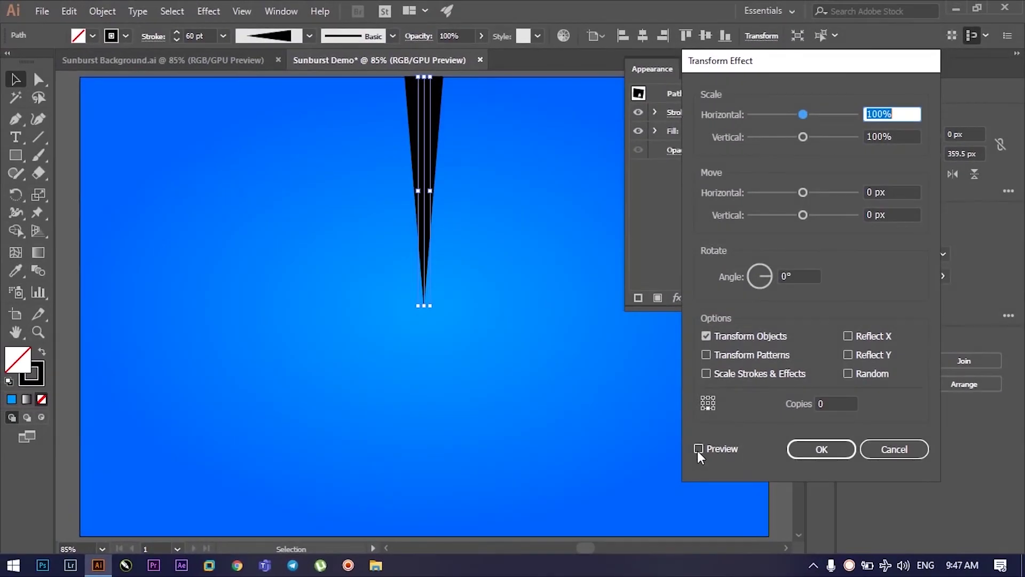
{"action": "left_click", "coordinate": [698, 448]}
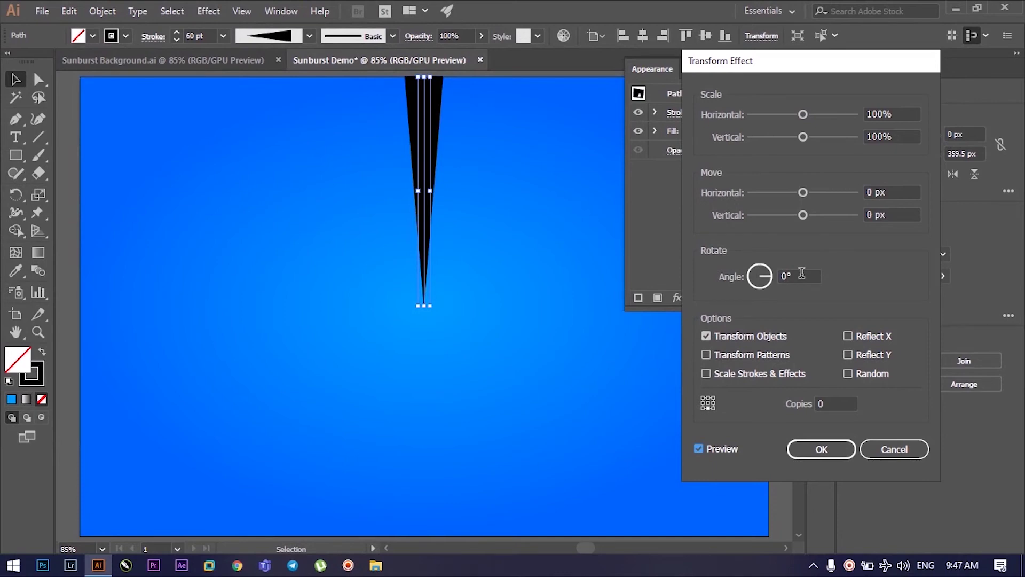
{"action": "left_click", "coordinate": [762, 274]}
{"action": "type", "text": "12"}
{"action": "left_click", "coordinate": [832, 403]}
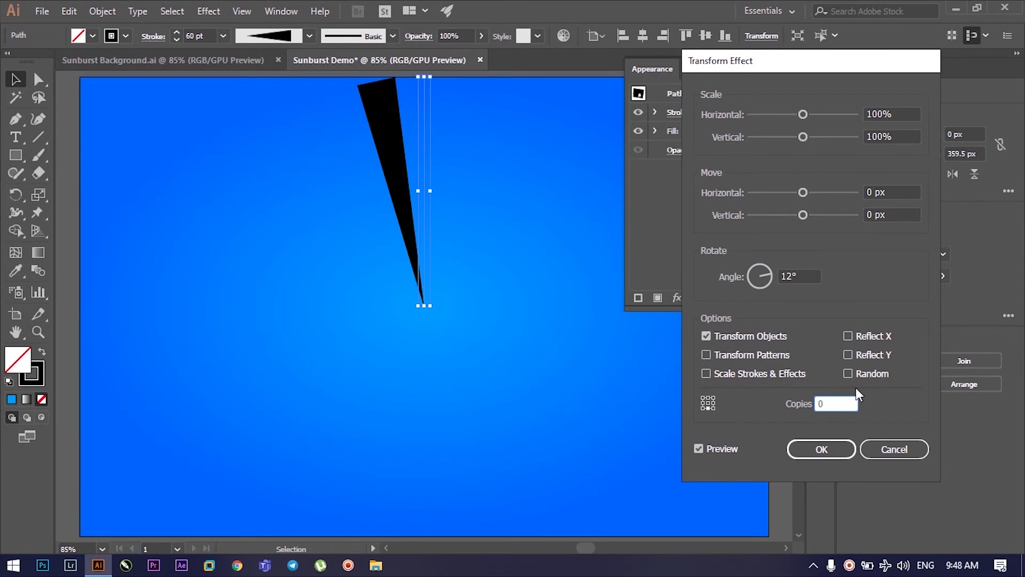
- Set the Transform effect to 30 copies and apply it
{"action": "double_click", "coordinate": [823, 403]}
{"action": "key", "text": "Up"}
{"action": "key", "text": "Up"}
{"action": "key", "text": "Up"}
{"action": "key", "text": "Up"}
{"action": "key", "text": "Up"}
{"action": "key", "text": "Up"}
{"action": "key", "text": "Up"}
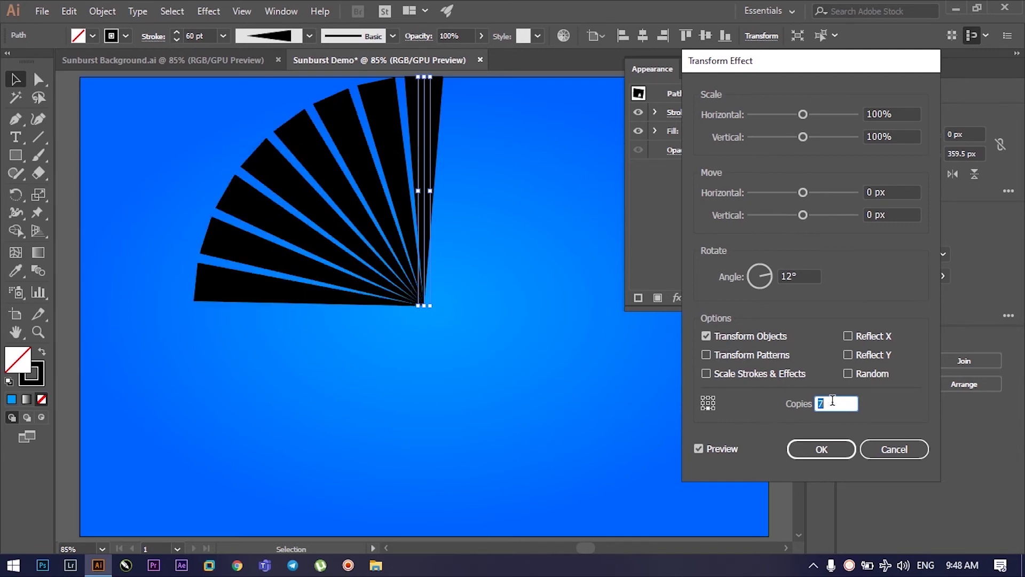
{"action": "key", "text": "Up"}
{"action": "key", "text": "Up"}
{"action": "key", "text": "Up"}
{"action": "key", "text": "Up"}
{"action": "key", "text": "Up"}
{"action": "key", "text": "Up"}
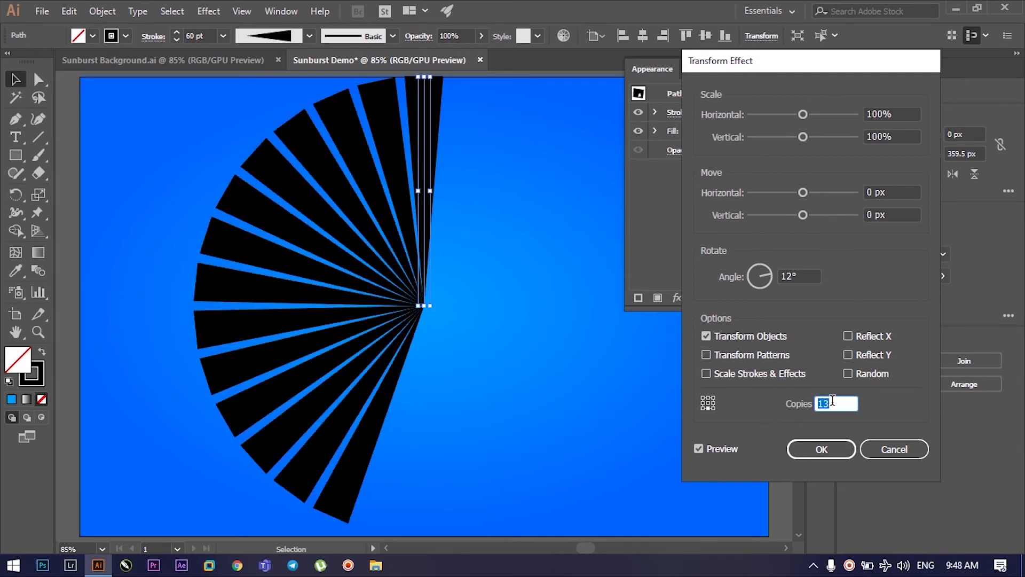
{"action": "left_click", "coordinate": [803, 404]}
{"action": "type", "text": "30"}
{"action": "left_click", "coordinate": [827, 450]}
{"action": "left_click", "coordinate": [827, 450]}
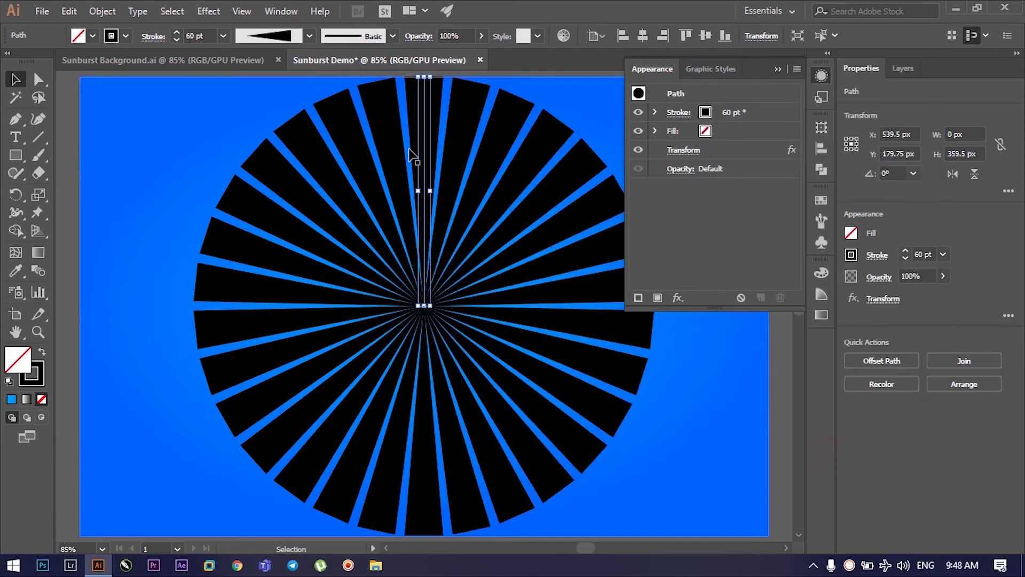
- Stretch the ray path to about 672.5 px tall so rays overshoot the artboard
{"action": "left_click", "coordinate": [775, 65]}
{"action": "scroll", "coordinate": [582, 224], "scroll_direction": "down", "scroll_amount": 2}
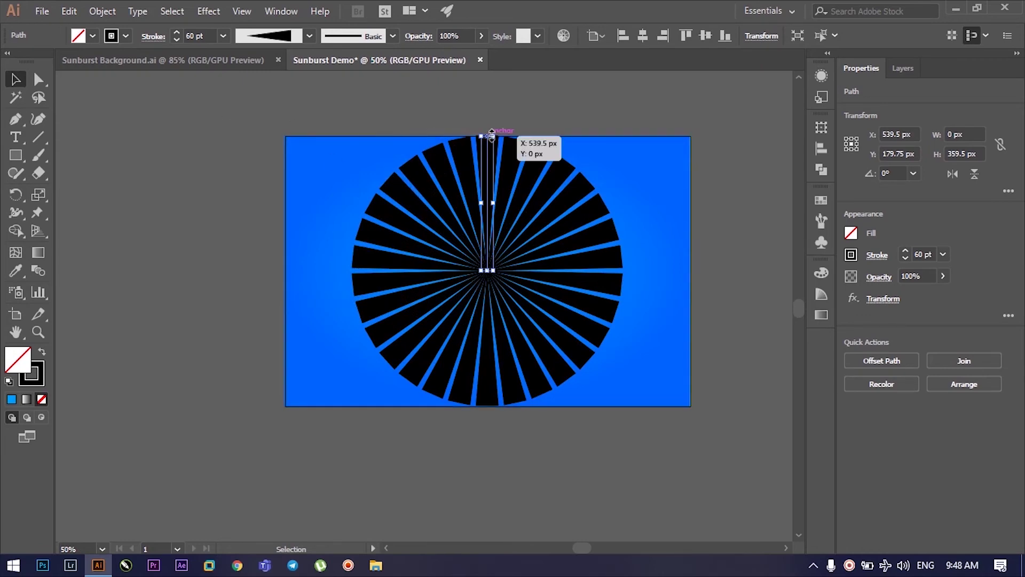
{"action": "left_click_drag", "start_coordinate": [486, 136], "coordinate": [484, 75]}
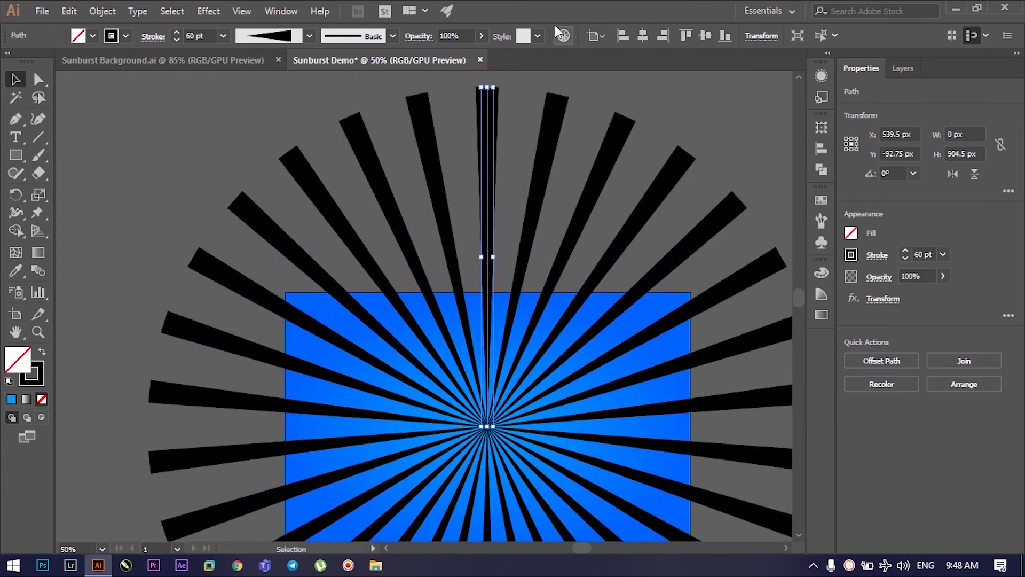
{"action": "left_click_drag", "start_coordinate": [486, 87], "coordinate": [486, 129]}
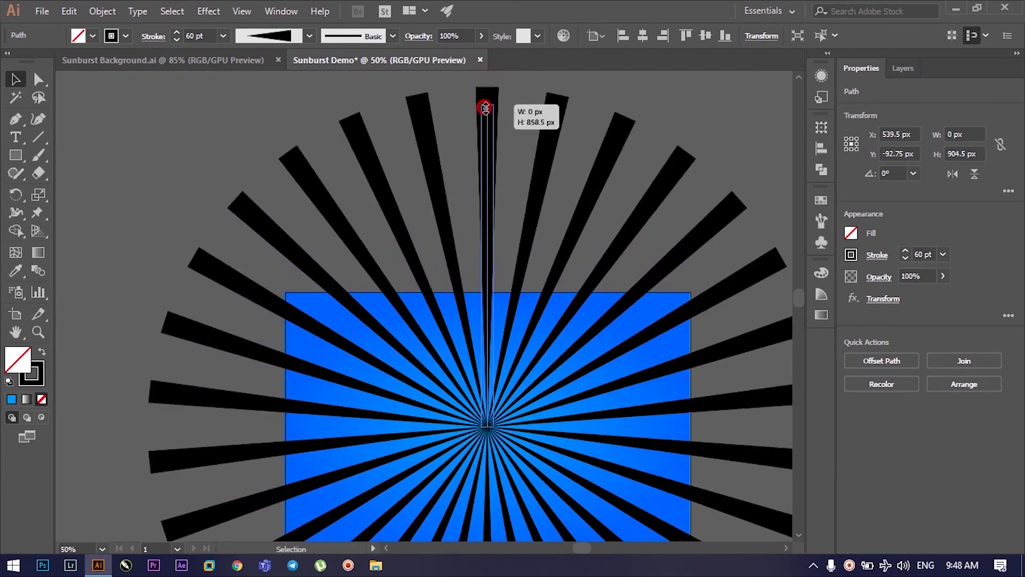
{"action": "left_click_drag", "start_coordinate": [487, 128], "coordinate": [491, 177]}
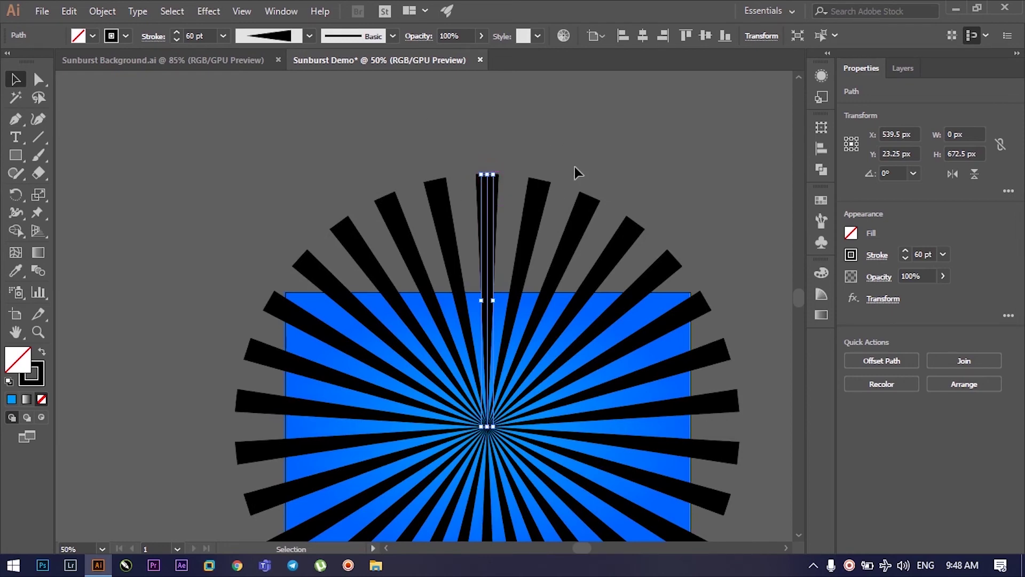
{"action": "left_click_drag", "start_coordinate": [649, 216], "coordinate": [620, 109]}
- Compare with the finished Sunburst Background file, then return to Sunburst Demo
{"action": "left_click", "coordinate": [246, 64]}
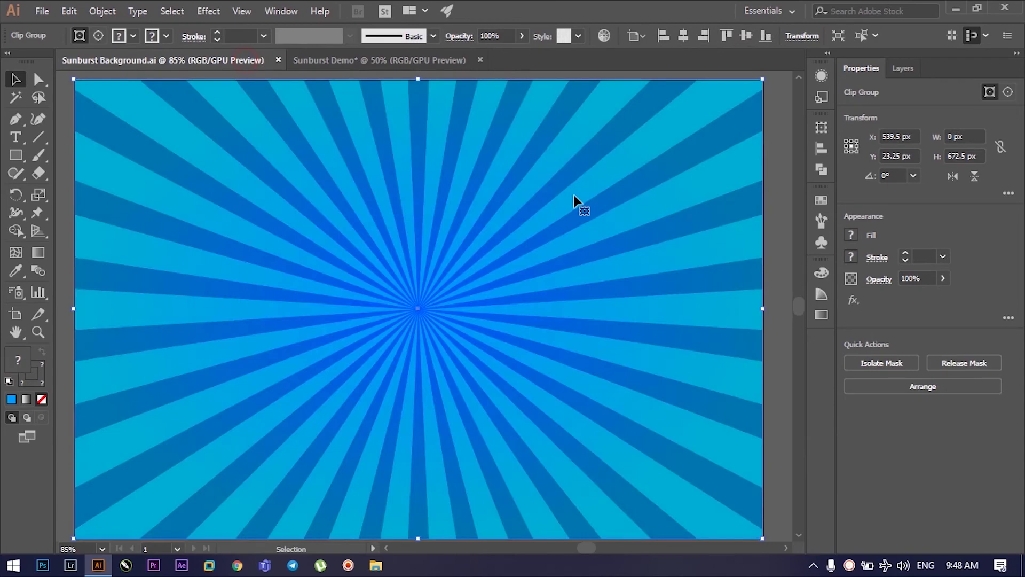
{"action": "left_click", "coordinate": [350, 54]}
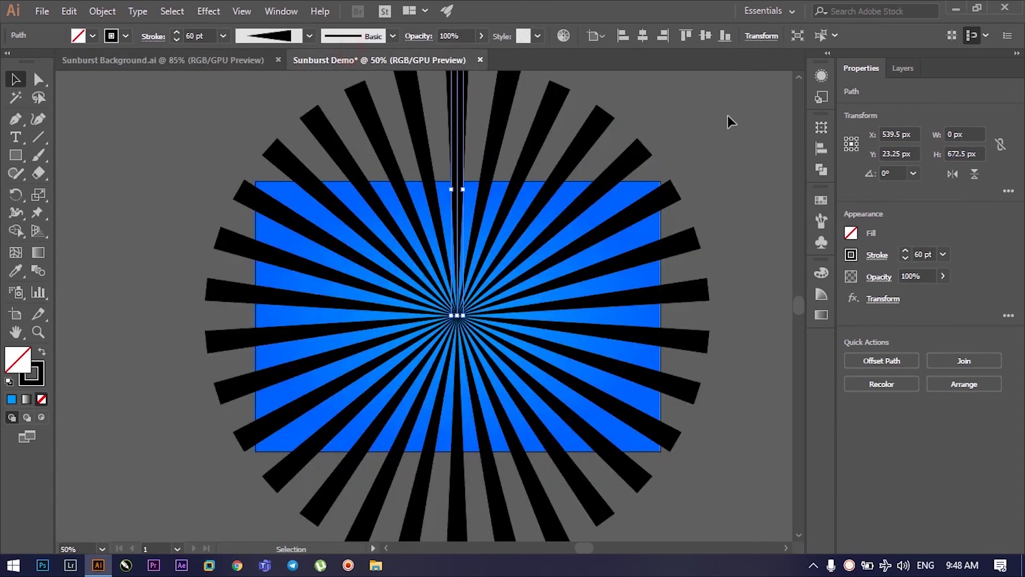
{"action": "left_click", "coordinate": [821, 77]}
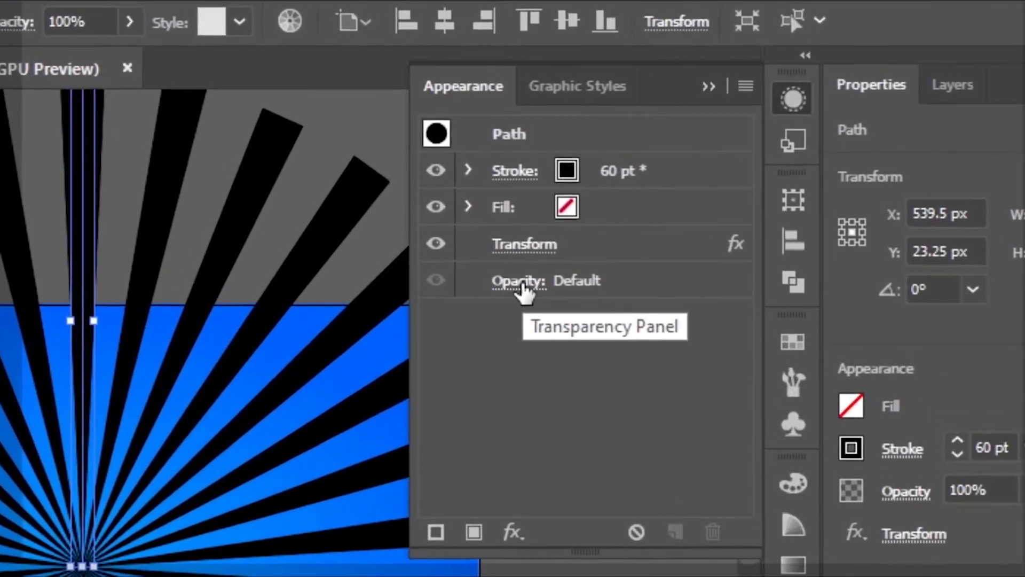
- Set the ray path's opacity blend mode to Soft Light, close the panels, and deselect
{"action": "left_click", "coordinate": [682, 169]}
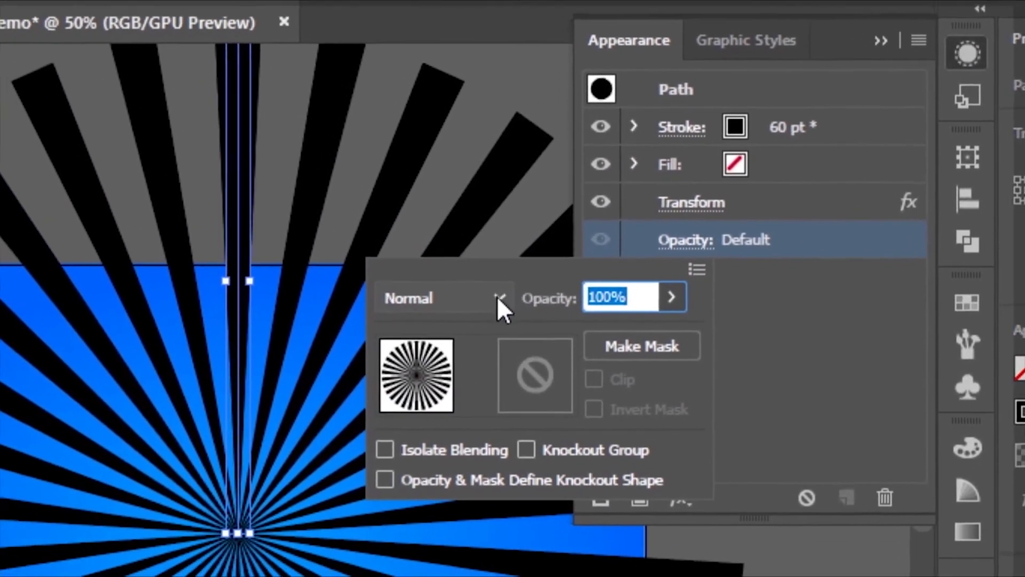
{"action": "left_click", "coordinate": [326, 343]}
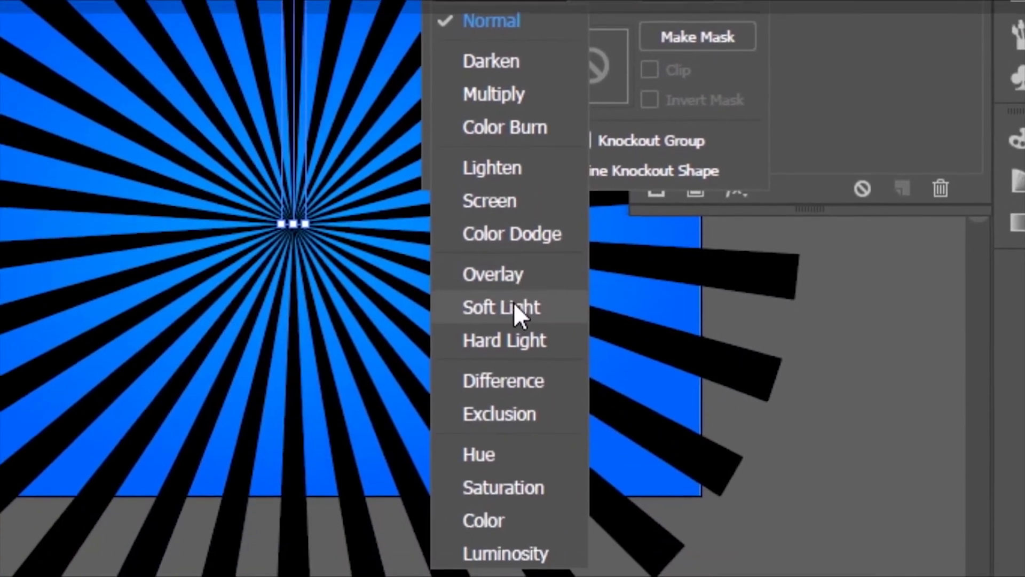
{"action": "left_click", "coordinate": [513, 291]}
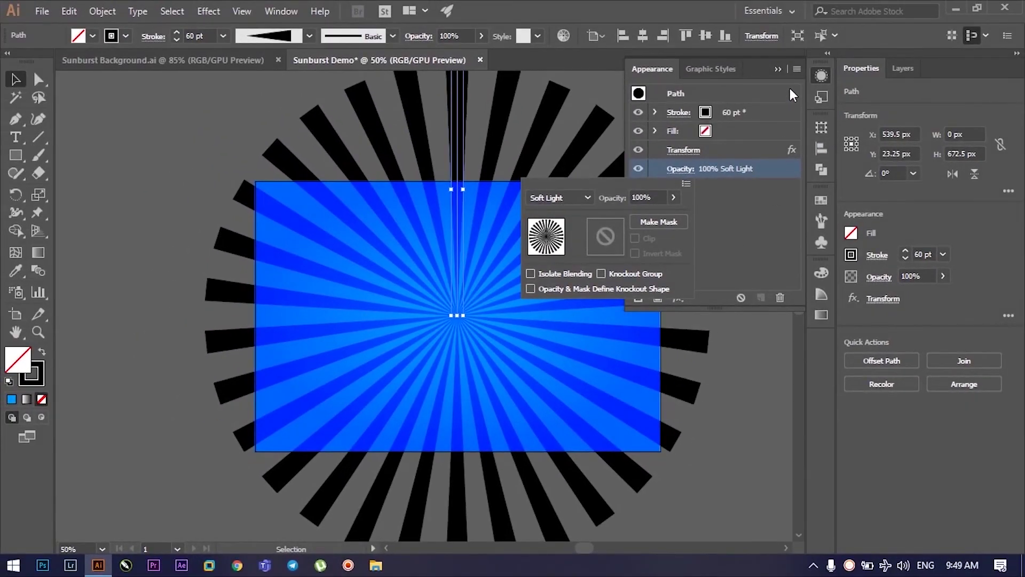
{"action": "left_click", "coordinate": [790, 88]}
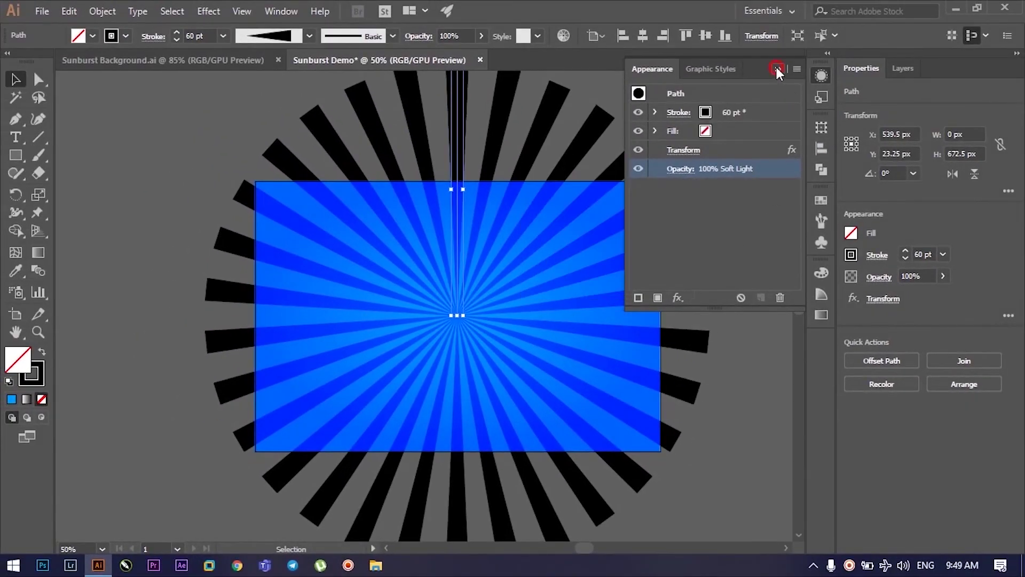
{"action": "left_click", "coordinate": [778, 69]}
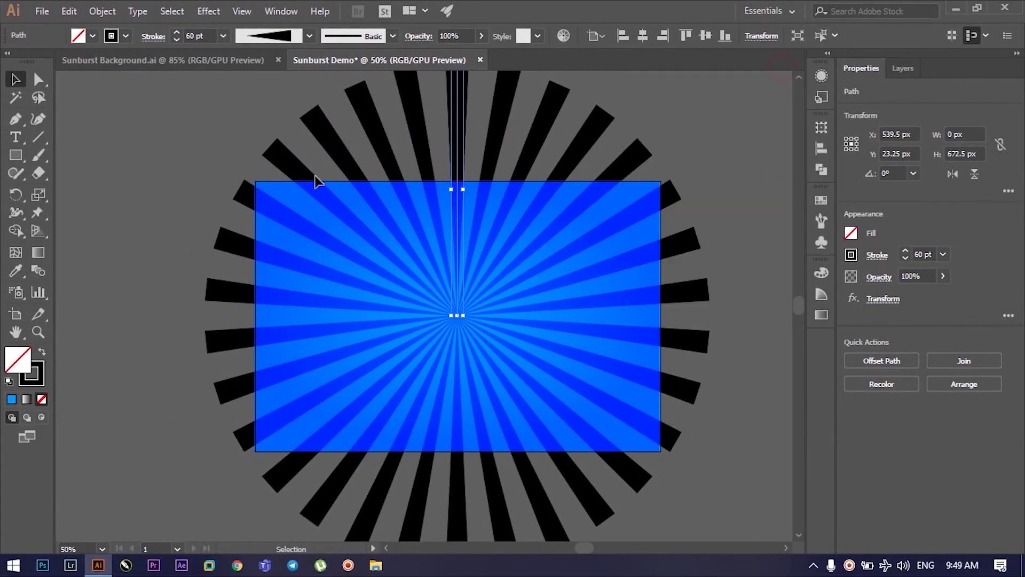
{"action": "left_click", "coordinate": [75, 220]}
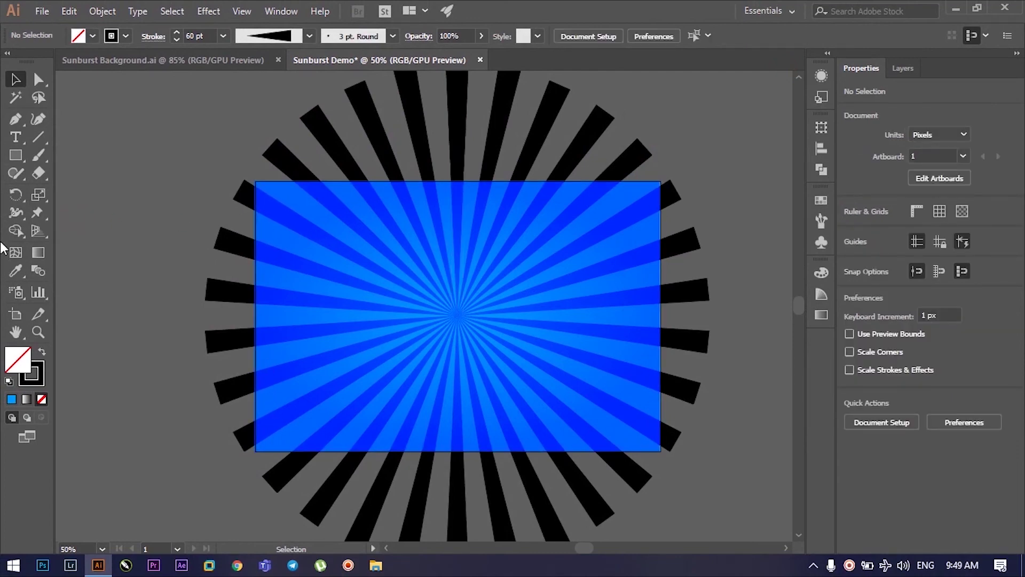
- Draw a 1080×720 px rectangle covering the artboard
{"action": "left_click", "coordinate": [15, 154]}
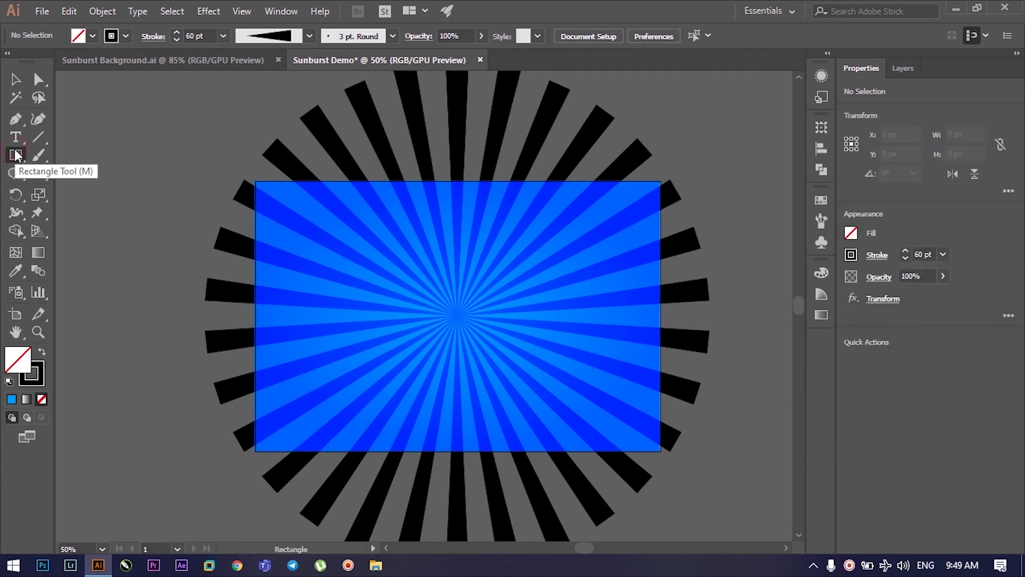
{"action": "left_click", "coordinate": [257, 181]}
{"action": "left_click_drag", "start_coordinate": [256, 182], "coordinate": [658, 450]}
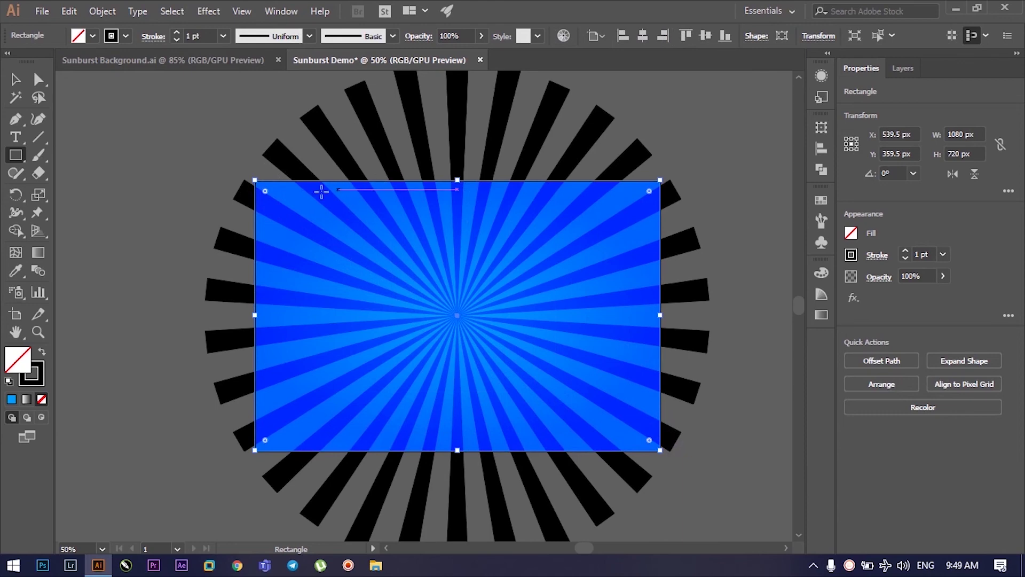
- Select the rectangle and sunburst, make a clipping mask, and fit the artboard in the window
{"action": "key", "text": "v"}
{"action": "left_click_drag", "start_coordinate": [160, 130], "coordinate": [734, 504]}
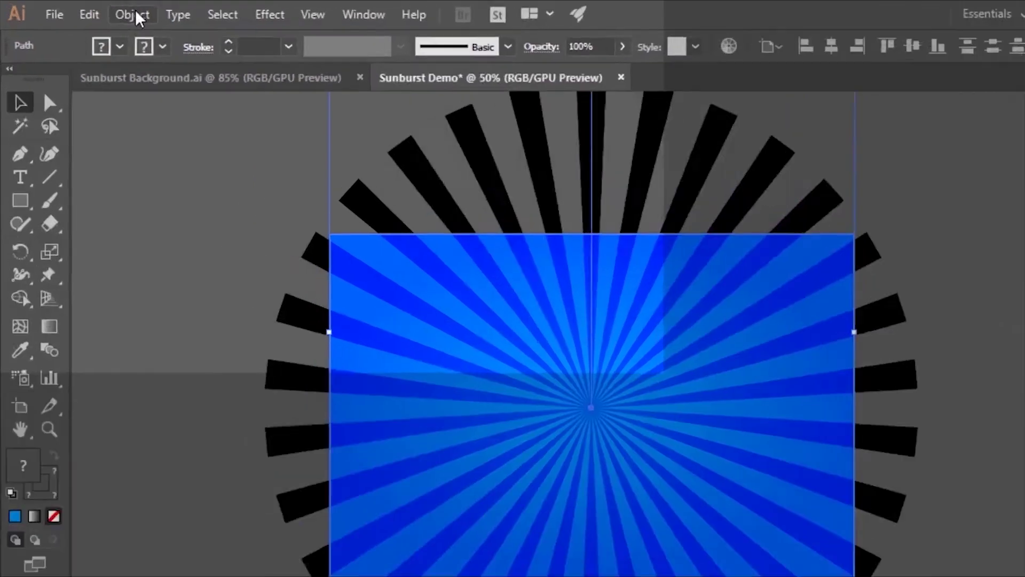
{"action": "left_click", "coordinate": [103, 11]}
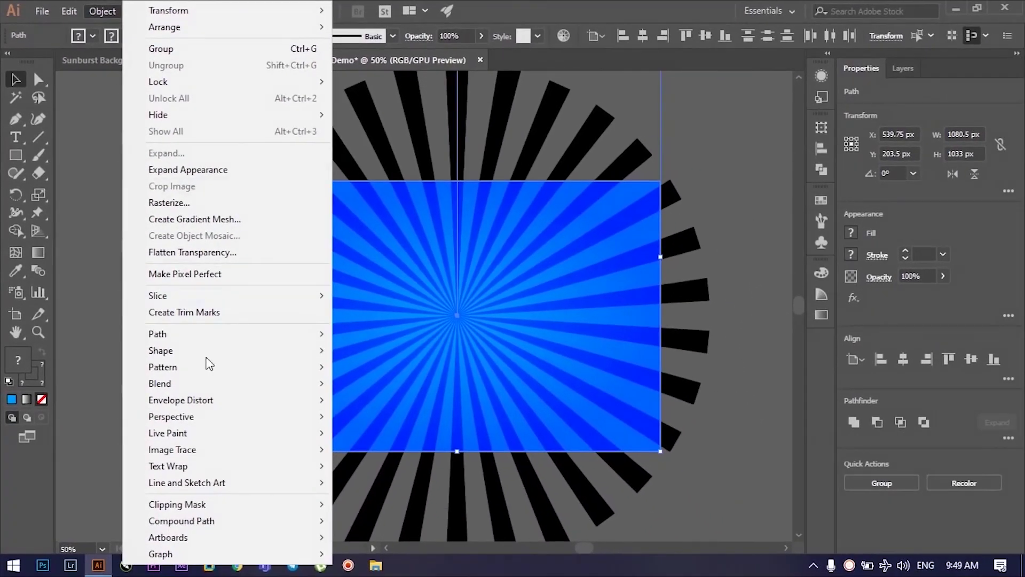
{"action": "mouse_move", "coordinate": [131, 432]}
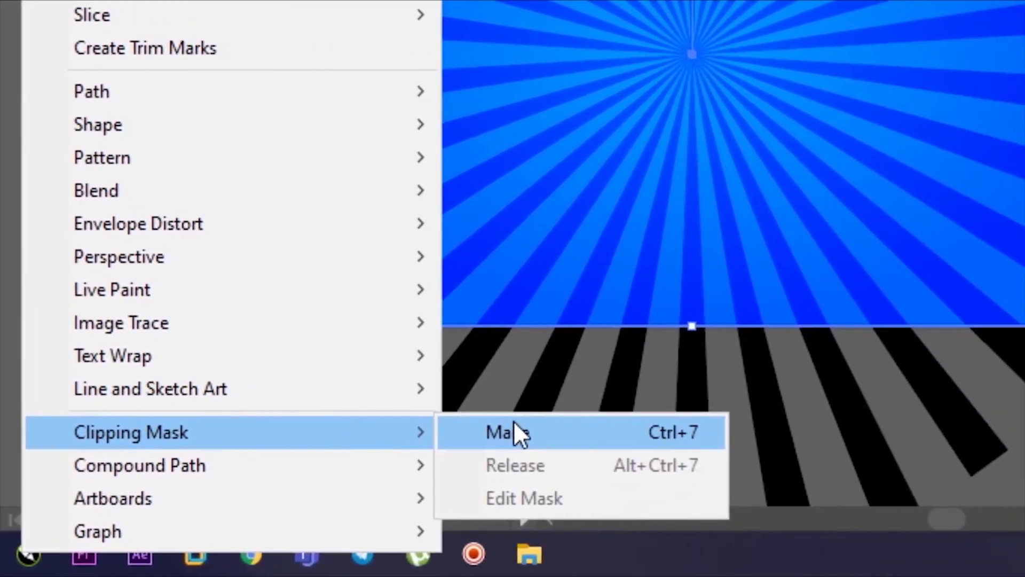
{"action": "left_click", "coordinate": [514, 422]}
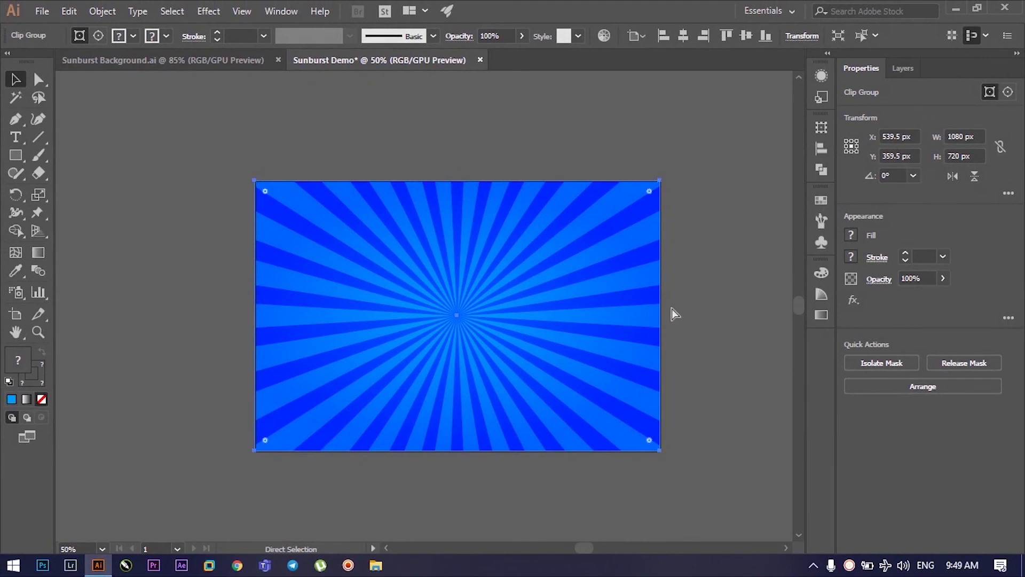
{"action": "key", "text": "ctrl+0"}
{"action": "left_click", "coordinate": [604, 35]}
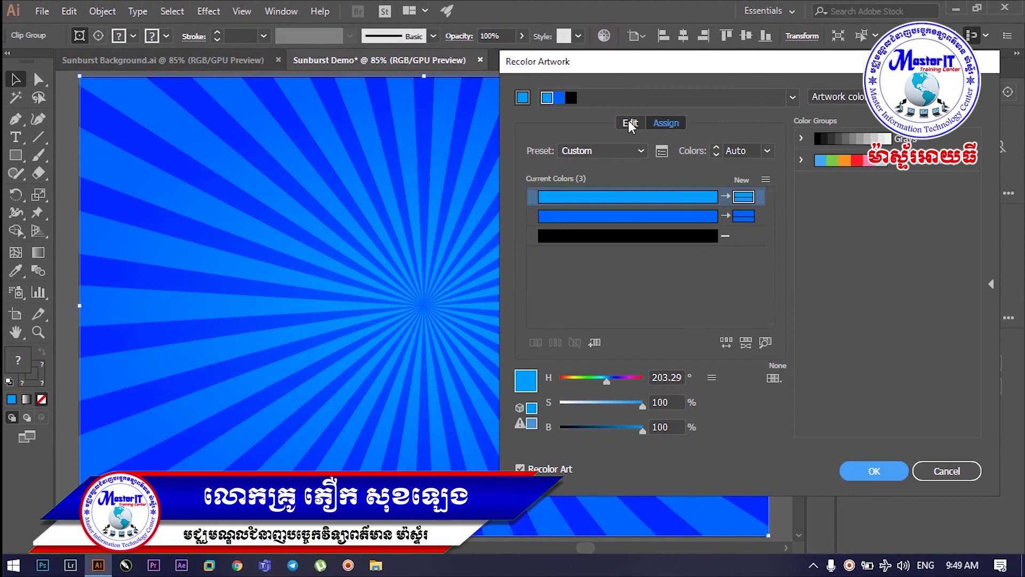
{"action": "left_click", "coordinate": [629, 122]}
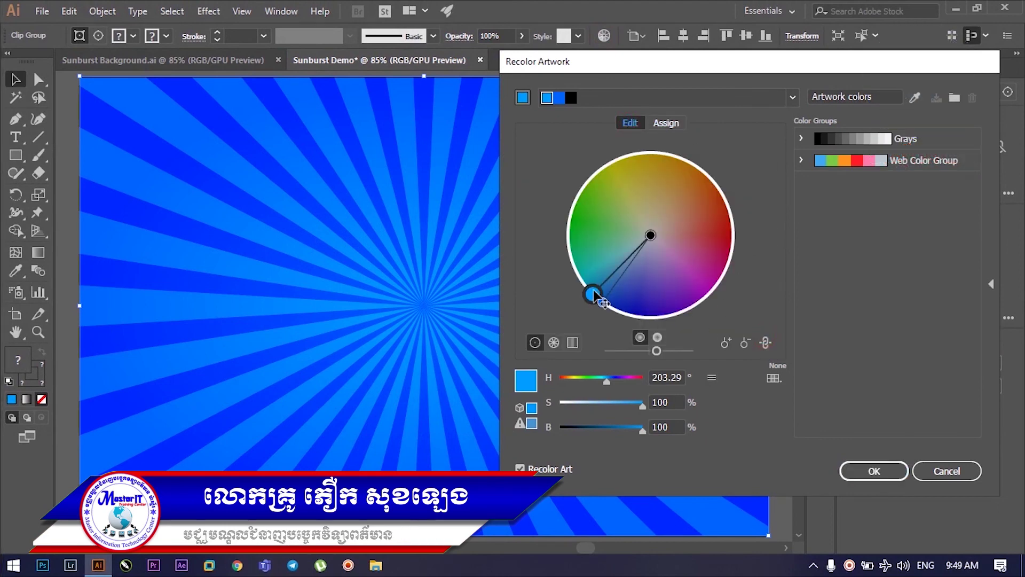
{"action": "mouse_move", "coordinate": [592, 293]}
{"action": "left_mouse_down"}
{"action": "mouse_move", "coordinate": [624, 187]}
{"action": "mouse_move", "coordinate": [705, 196]}
{"action": "mouse_move", "coordinate": [708, 225]}
{"action": "left_mouse_up"}
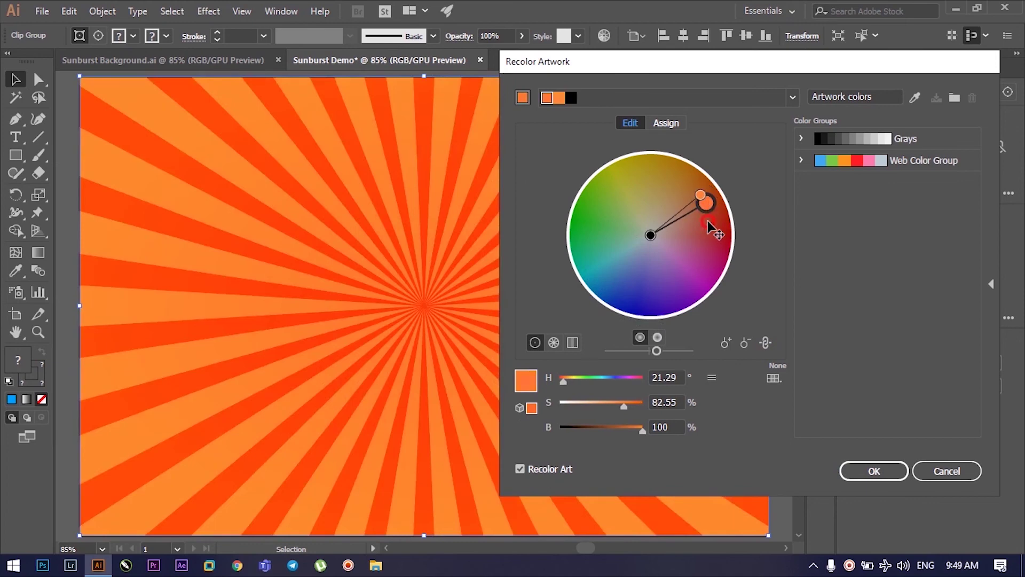
{"action": "left_click", "coordinate": [946, 469]}
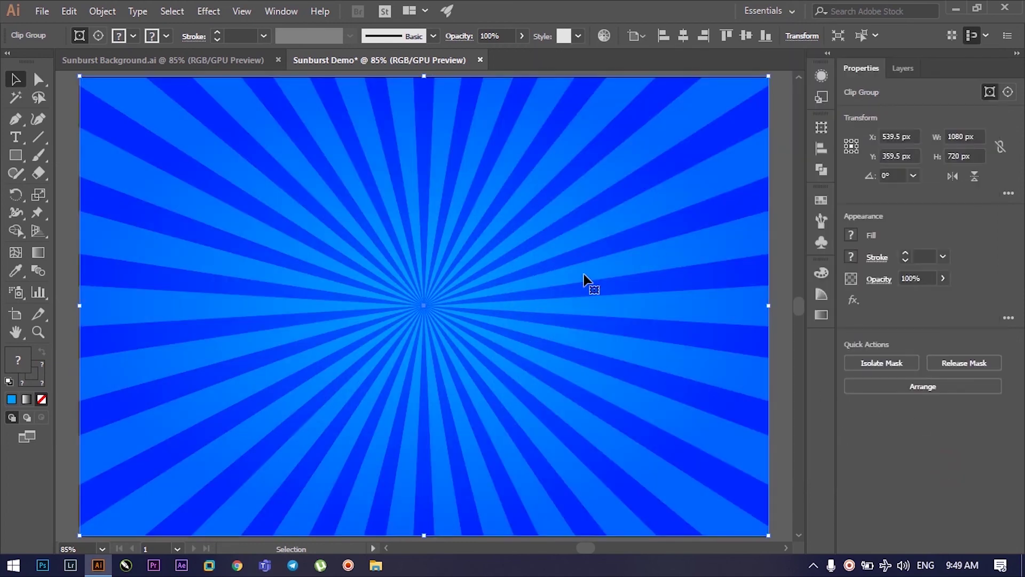